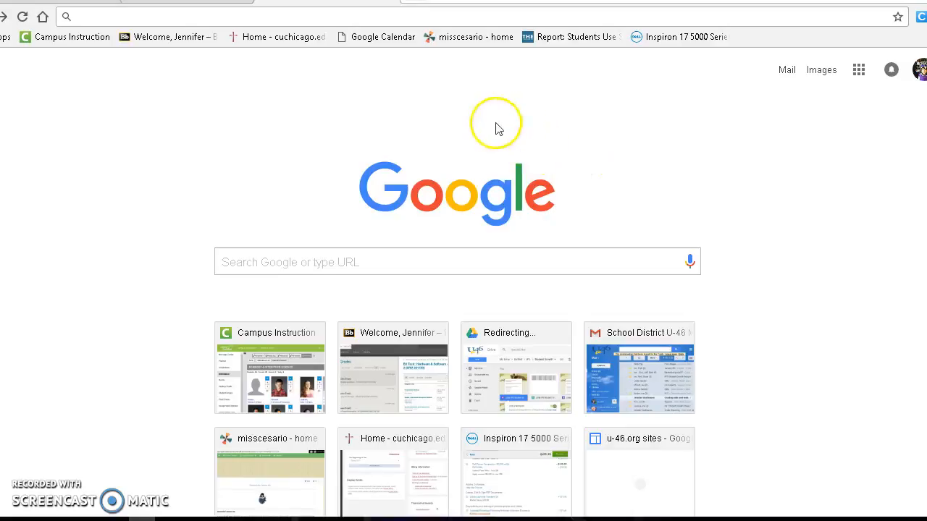
# Open Google Sites from the Google apps and create a blank site in new Sites
pyautogui.click(918, 70)
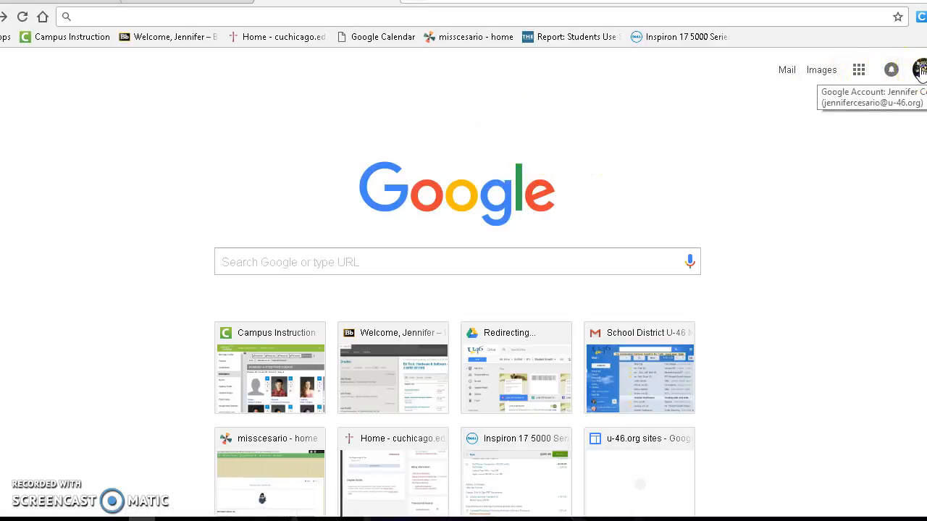
pyautogui.click(859, 72)
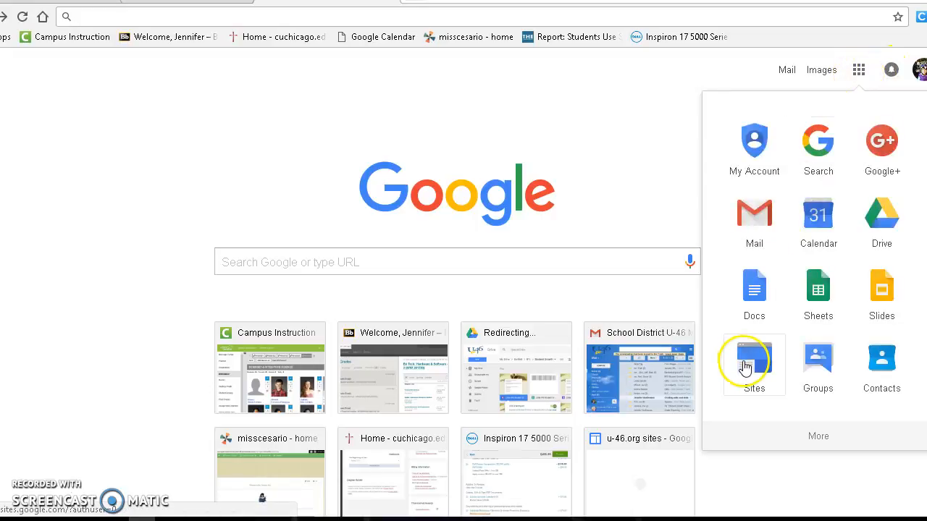
pyautogui.click(745, 367)
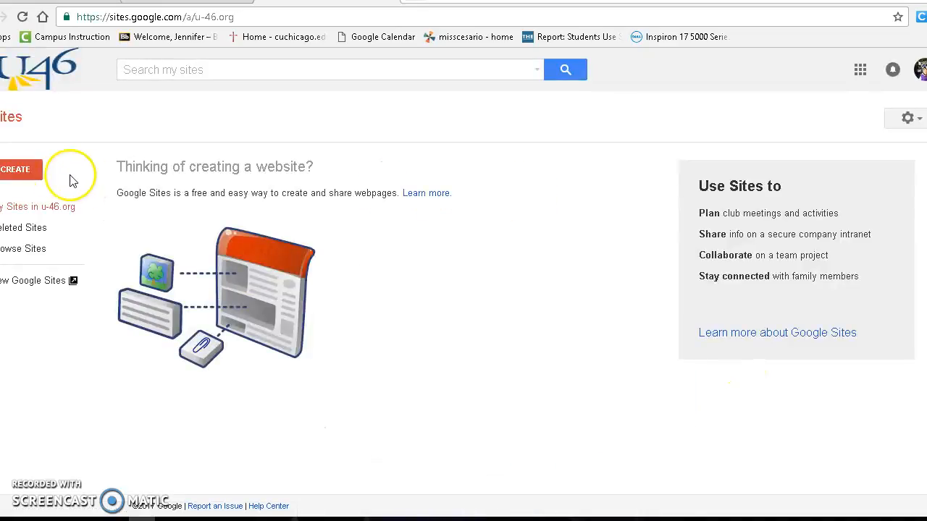
pyautogui.click(29, 171)
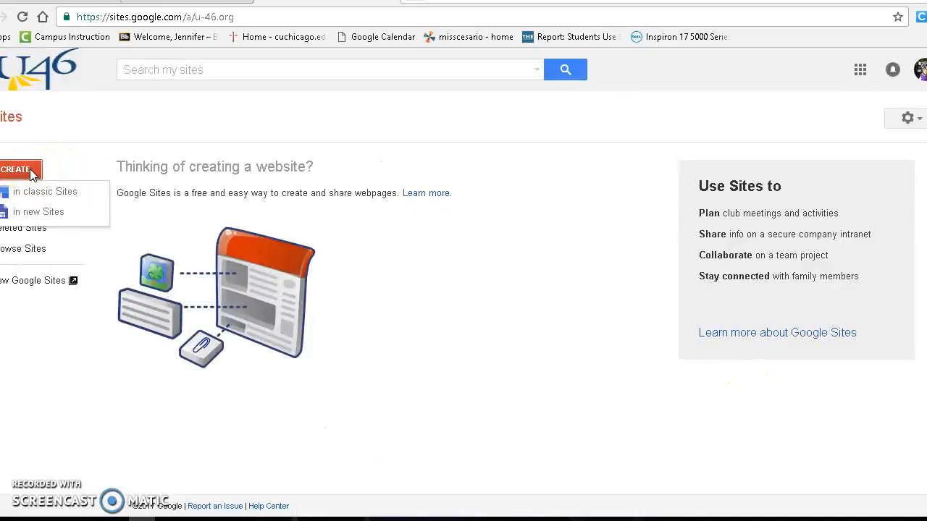
pyautogui.click(40, 194)
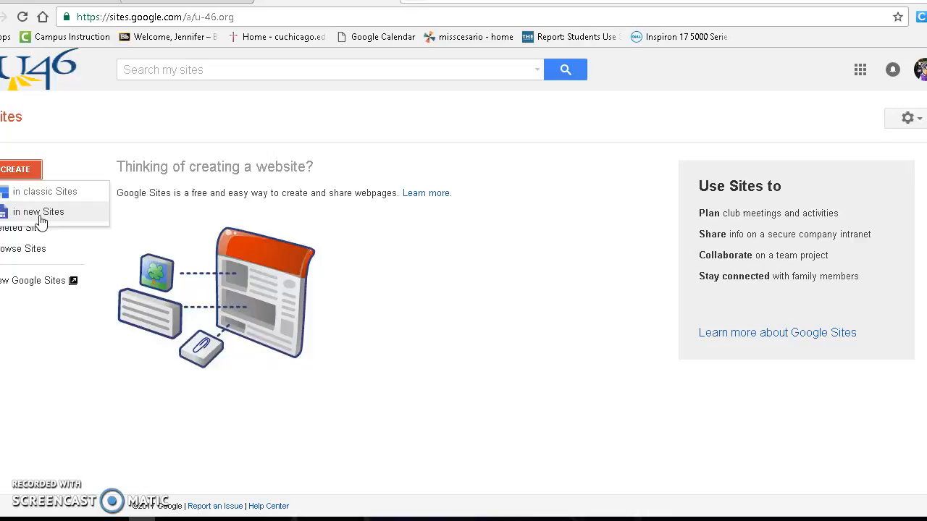
pyautogui.click(40, 217)
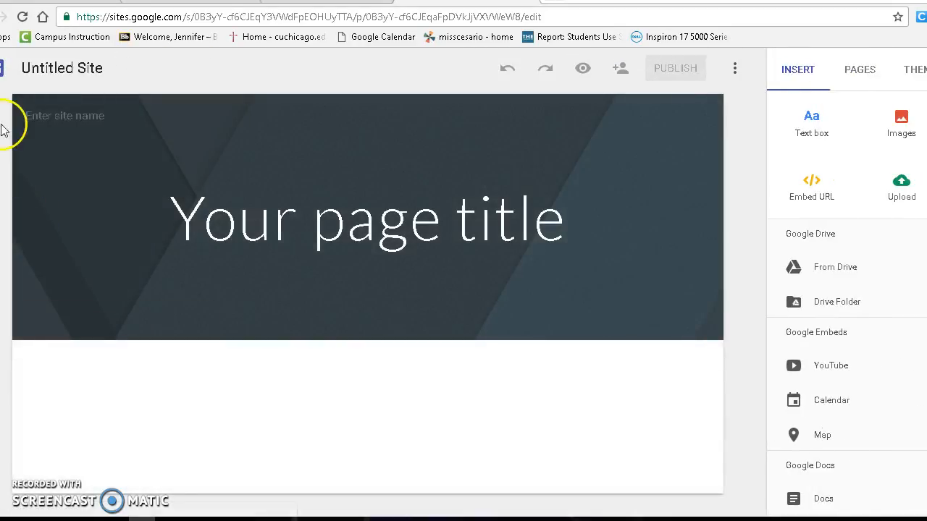
# Name the untitled site "BHS IPS Nation"
pyautogui.click(77, 67)
pyautogui.write('BHS IPS Nation')
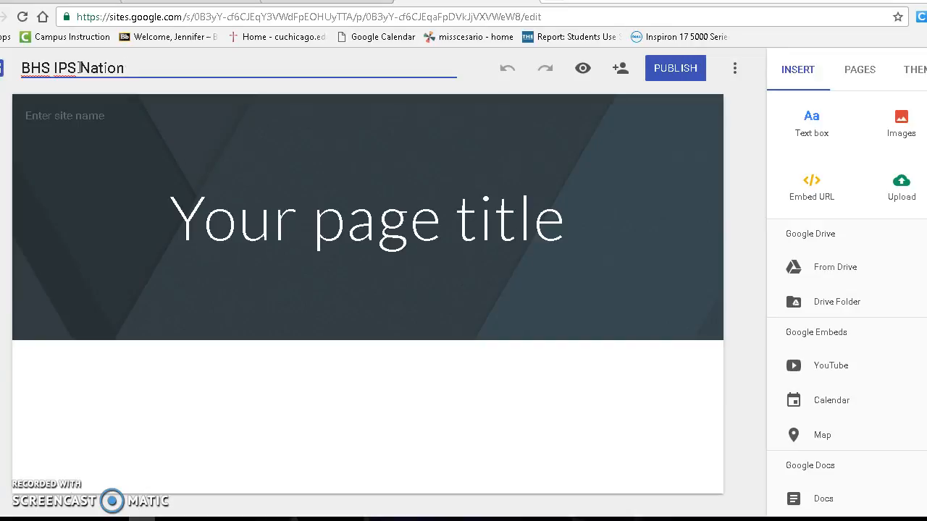
pyautogui.click(201, 207)
pyautogui.click(209, 210)
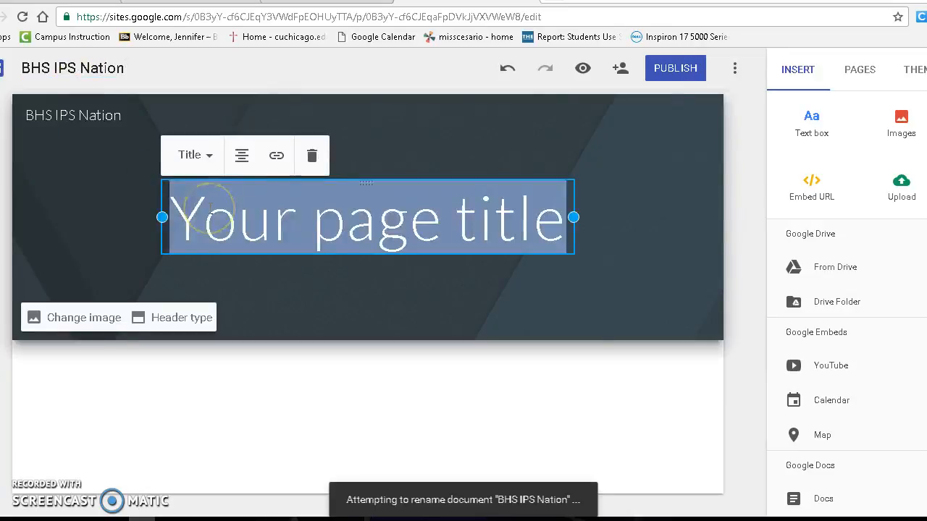
# Try the Large banner and Title only header types and return the header to Banner
pyautogui.click(158, 319)
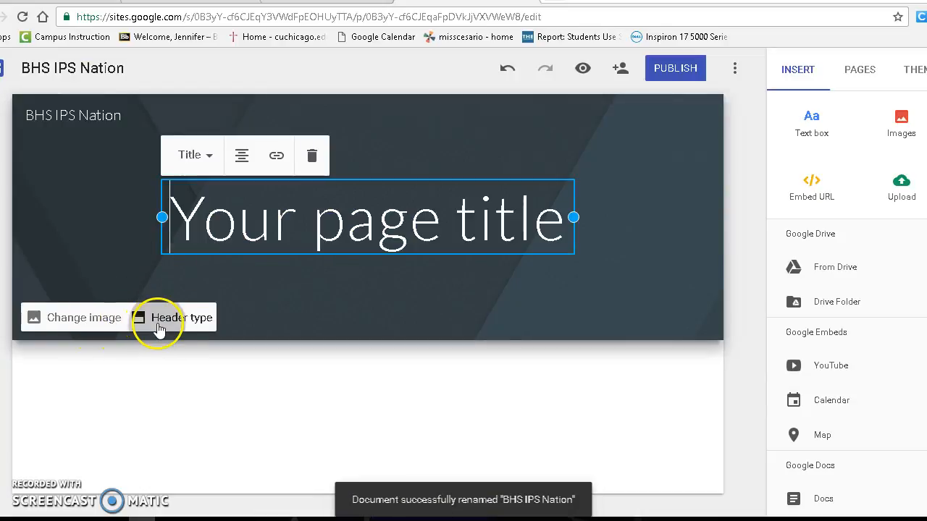
pyautogui.click(108, 313)
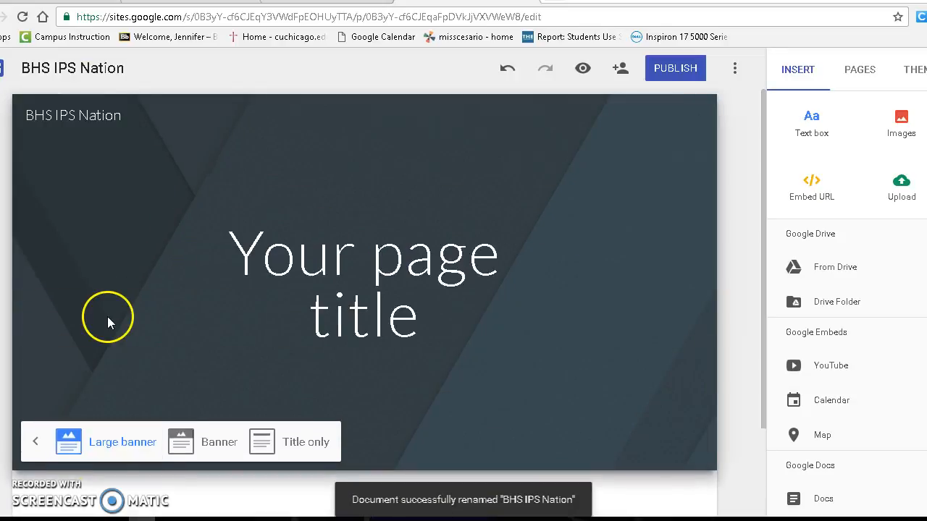
pyautogui.click(262, 441)
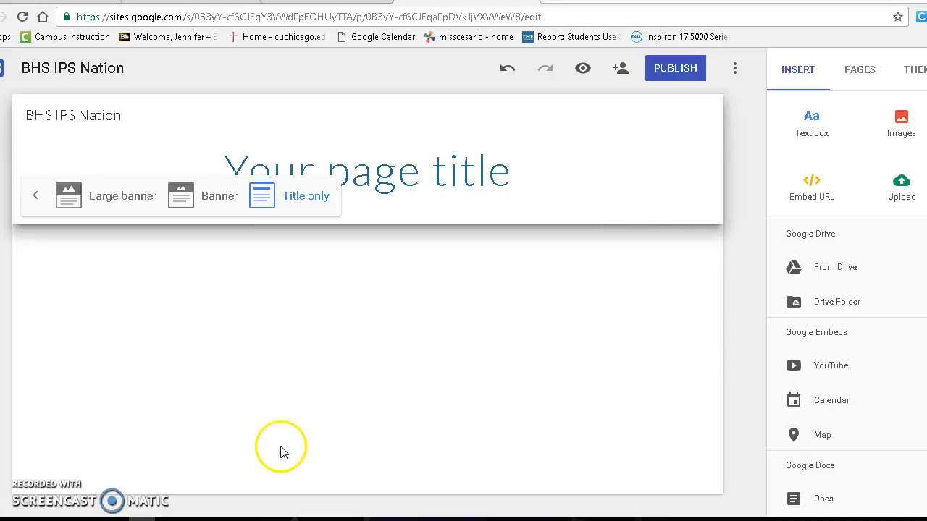
pyautogui.click(187, 202)
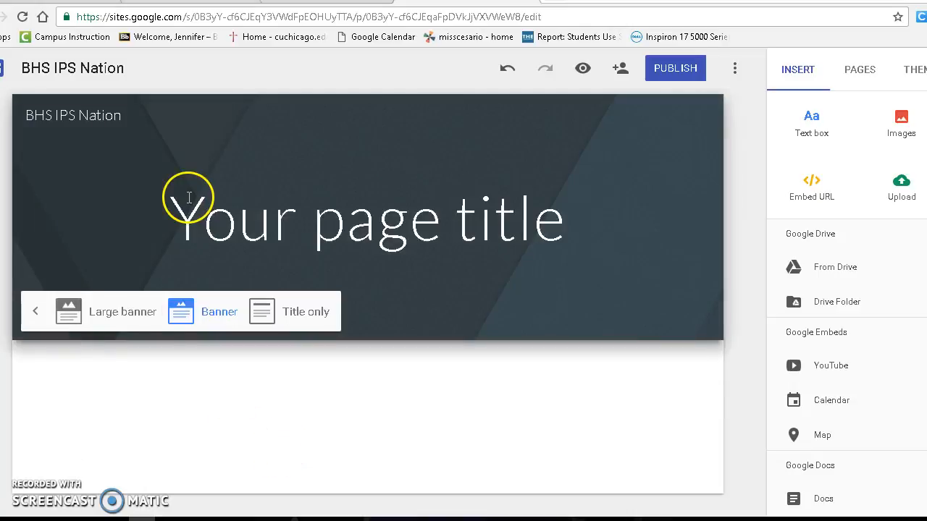
pyautogui.click(38, 313)
# Search Google images for "physical sceince" and set the colourful oval world map as the header image
pyautogui.click(74, 314)
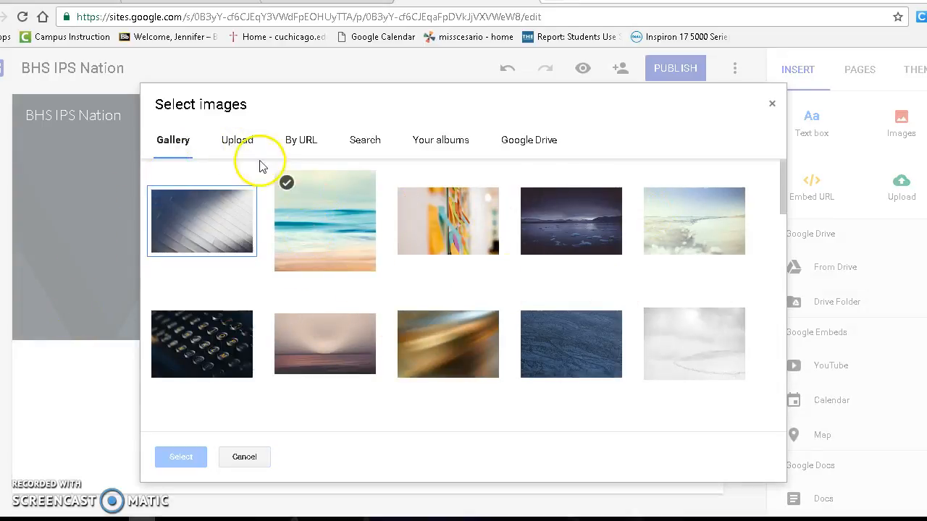
pyautogui.click(232, 137)
pyautogui.click(300, 140)
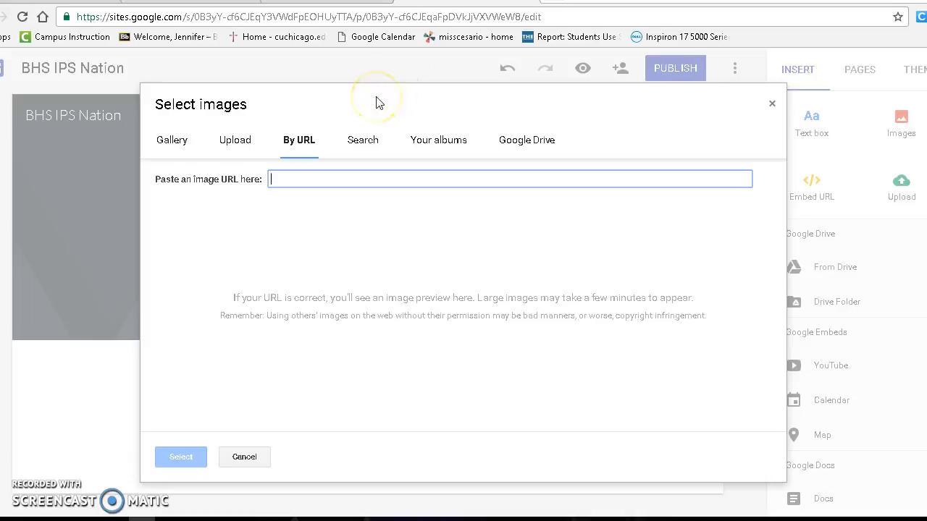
pyautogui.click(365, 140)
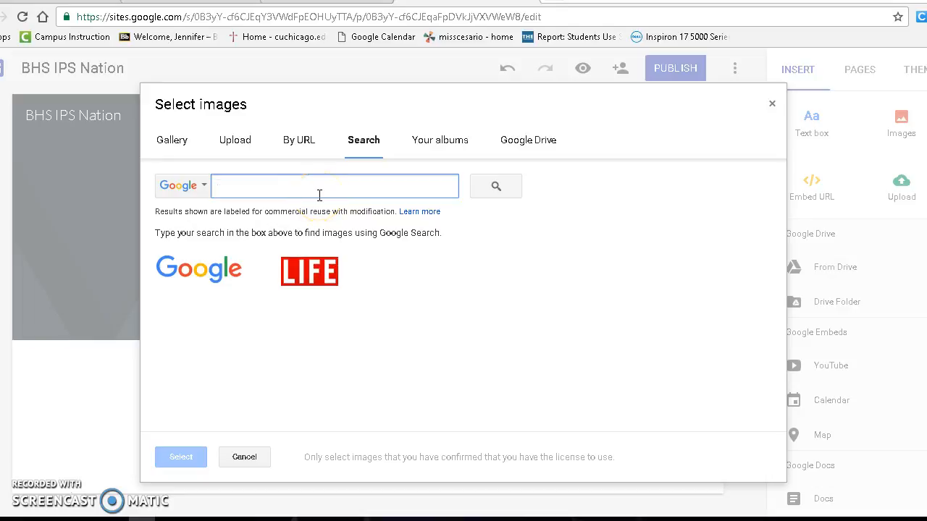
pyautogui.write('physical sceince')
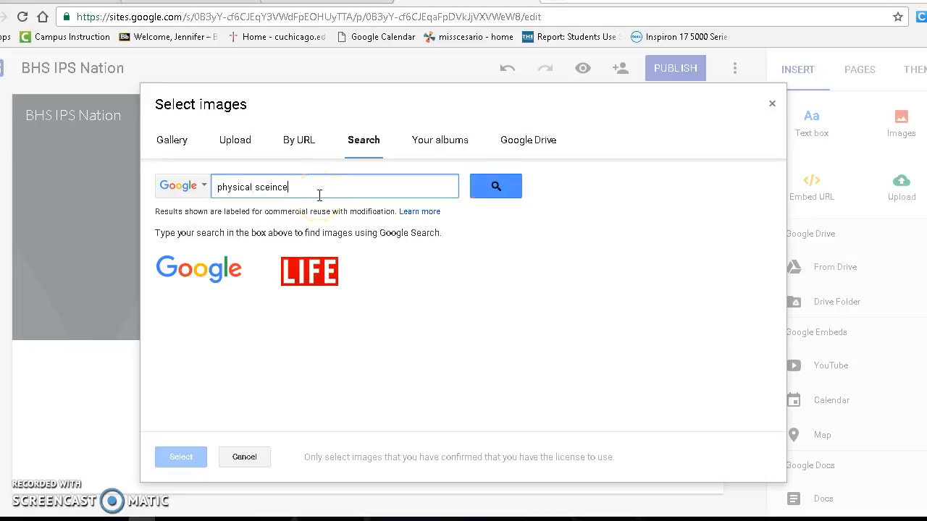
pyautogui.press('Return')
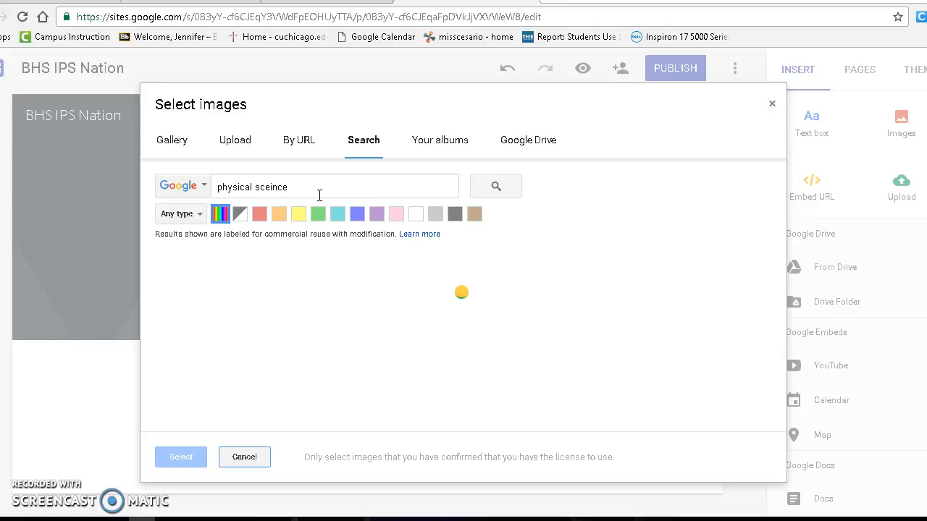
pyautogui.click(438, 307)
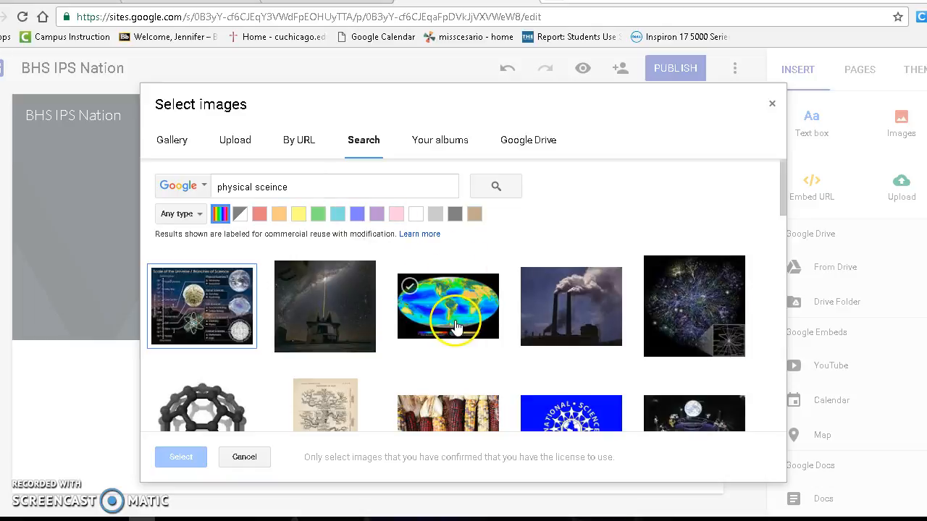
pyautogui.click(190, 460)
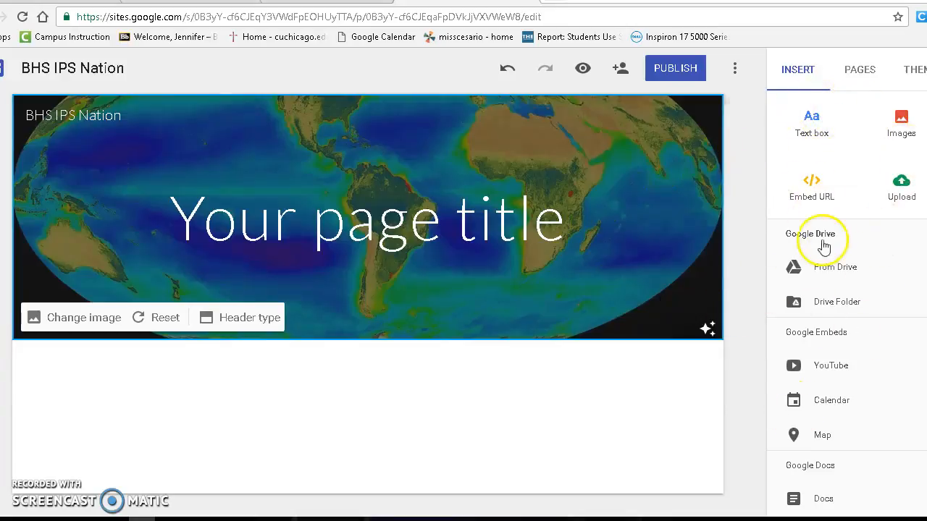
# Add an empty text box below the header and look at the image insertion sources without choosing an image
pyautogui.click(813, 127)
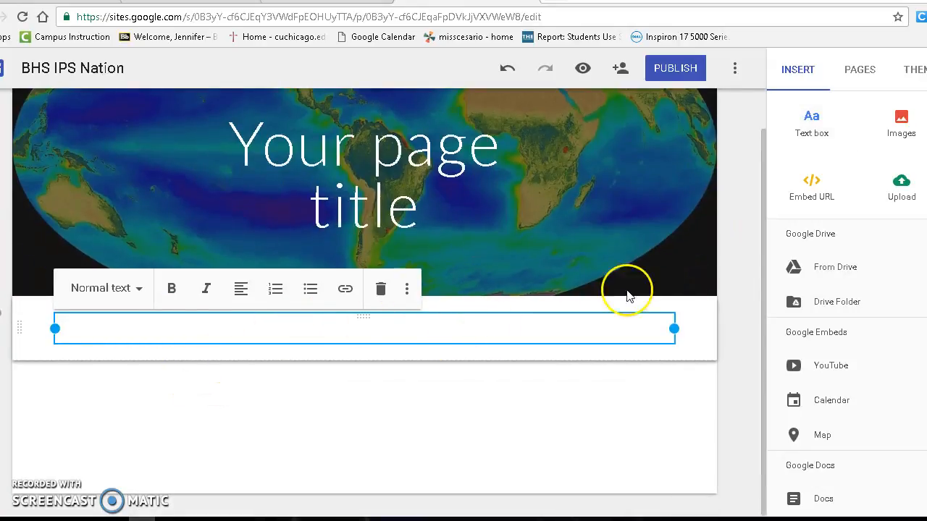
pyautogui.click(909, 130)
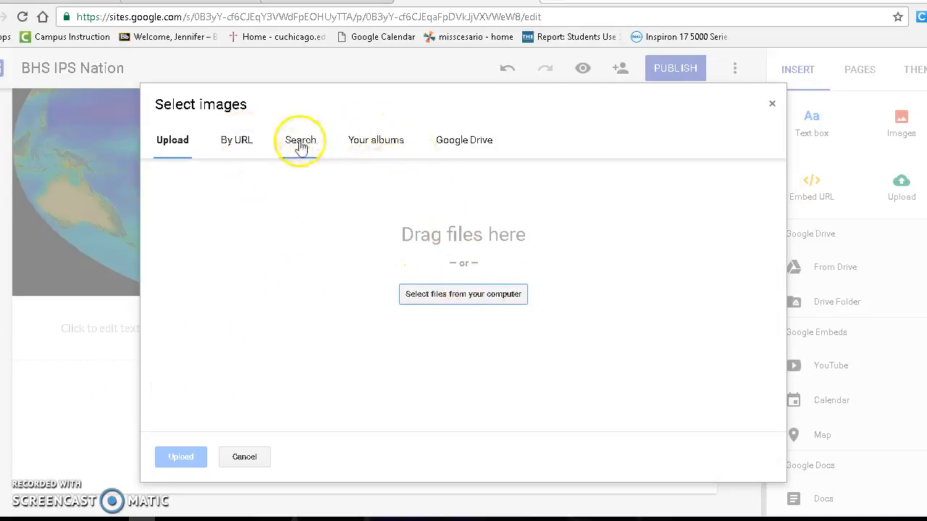
pyautogui.click(773, 105)
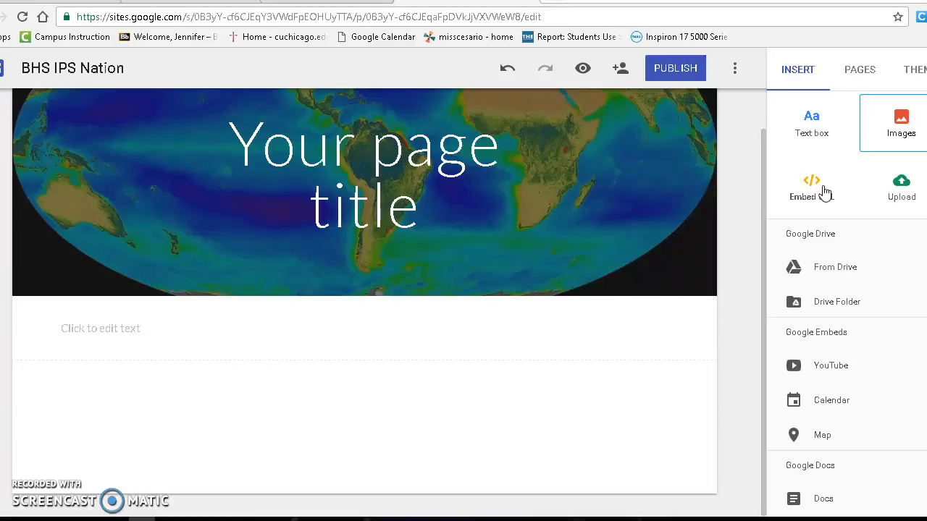
# Insert "IPS cloud (2016).jpg" from the IPS folder inside Bartlett in My Drive and enlarge it to about twice its width
pyautogui.click(822, 269)
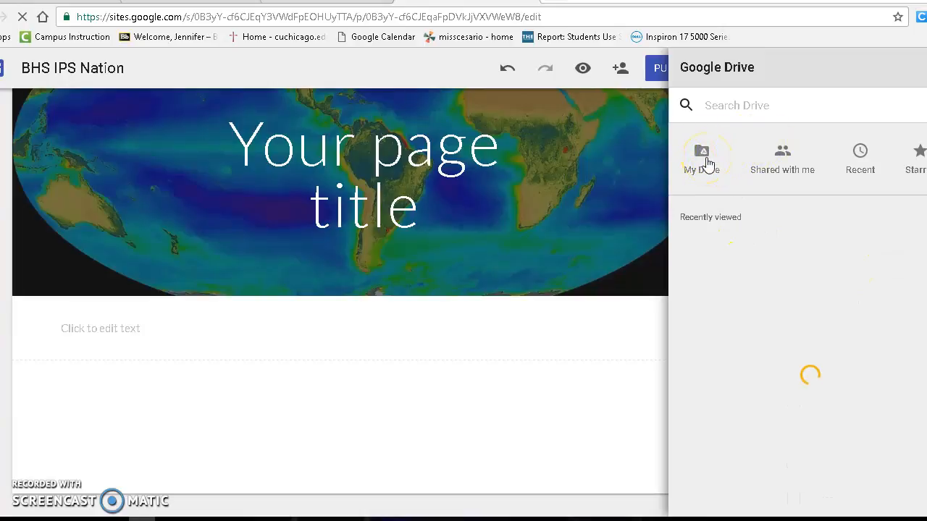
pyautogui.click(708, 162)
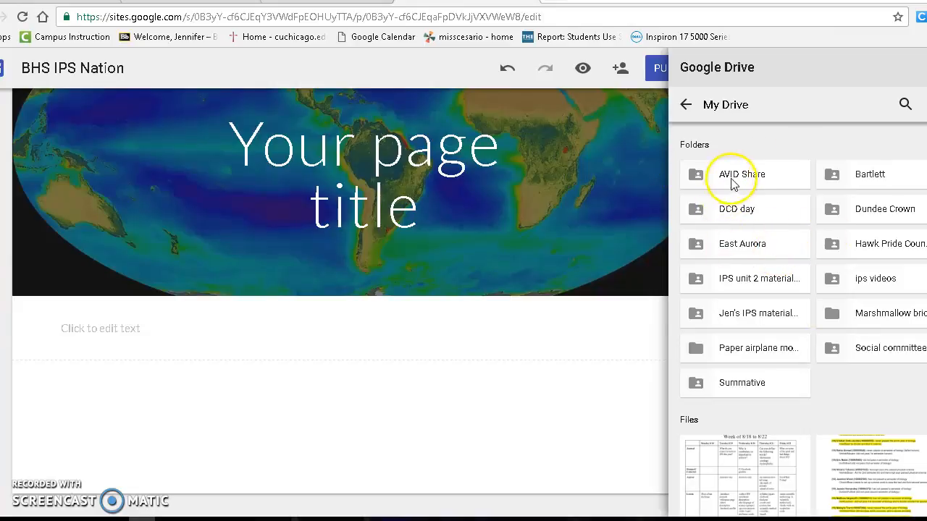
pyautogui.doubleClick(883, 176)
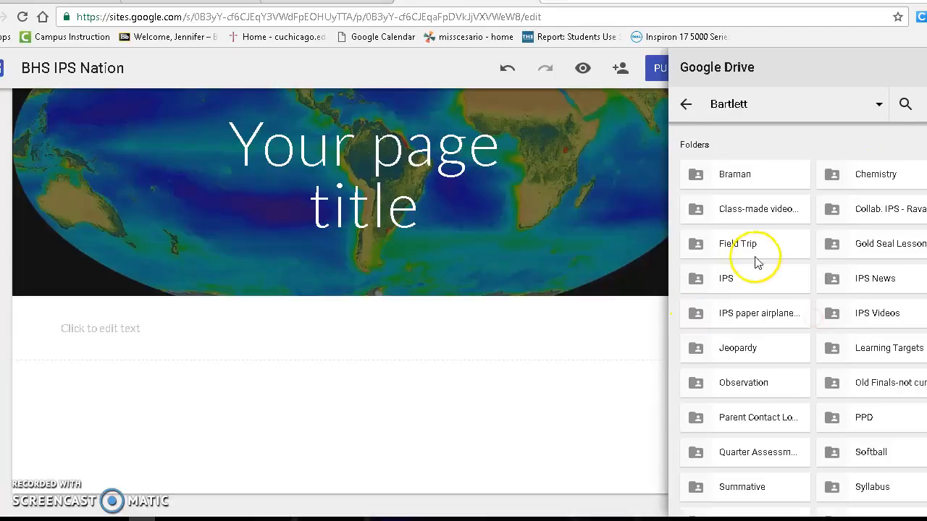
pyautogui.doubleClick(728, 279)
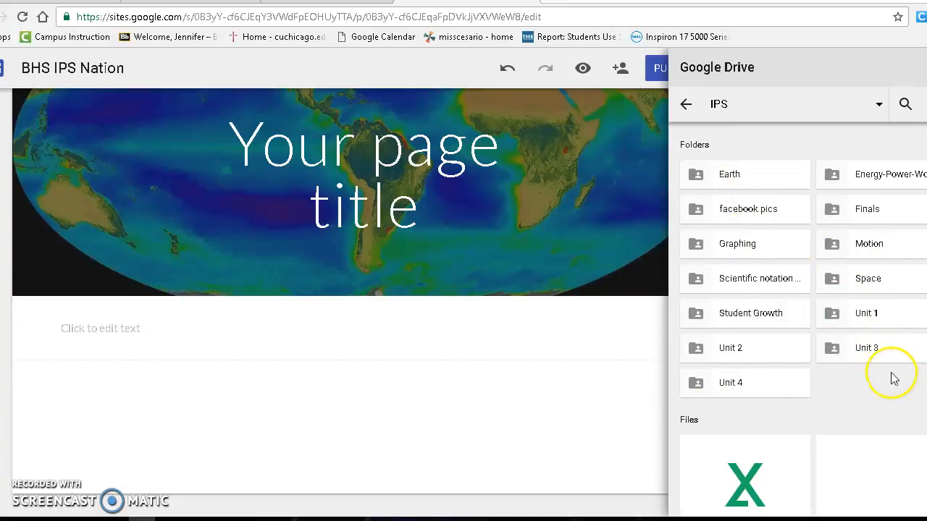
pyautogui.scroll(-5, 797, 318)
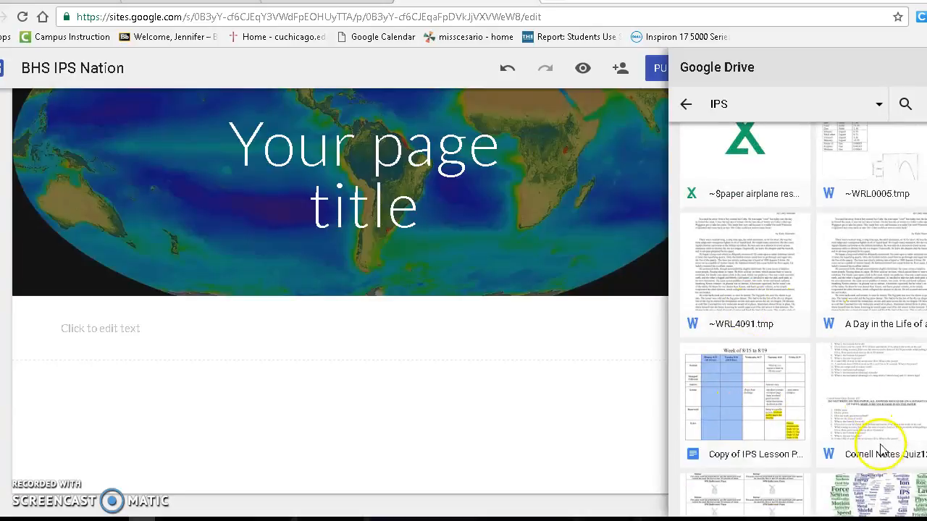
pyautogui.scroll(-1, 865, 486)
pyautogui.click(876, 489)
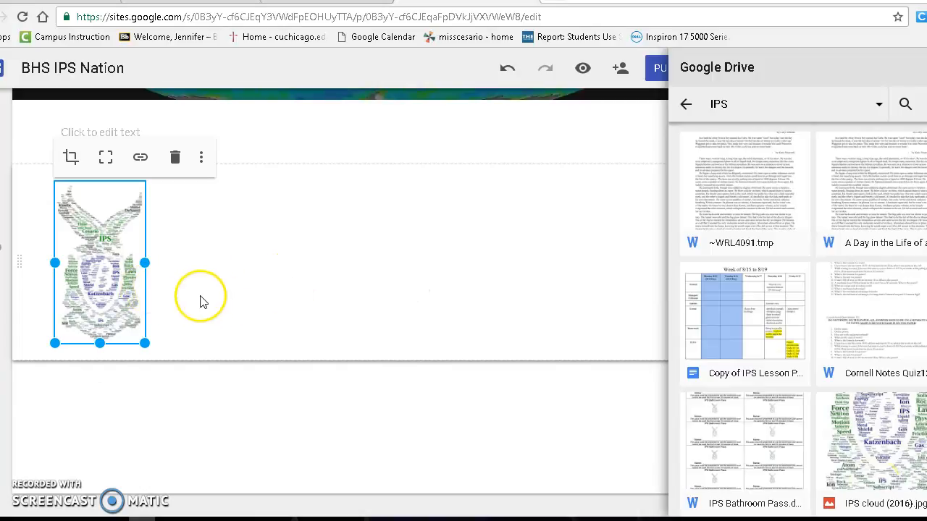
pyautogui.moveTo(144, 344); pyautogui.dragTo(247, 406)
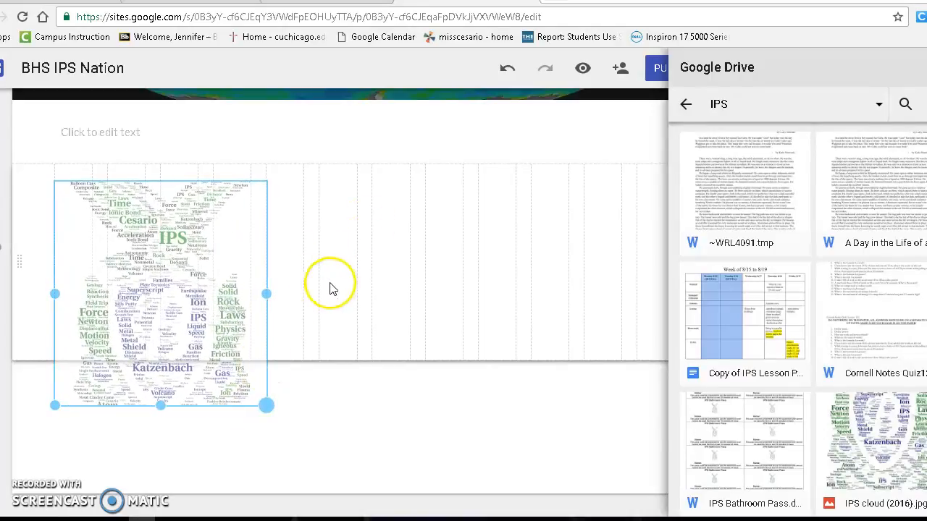
pyautogui.click(356, 271)
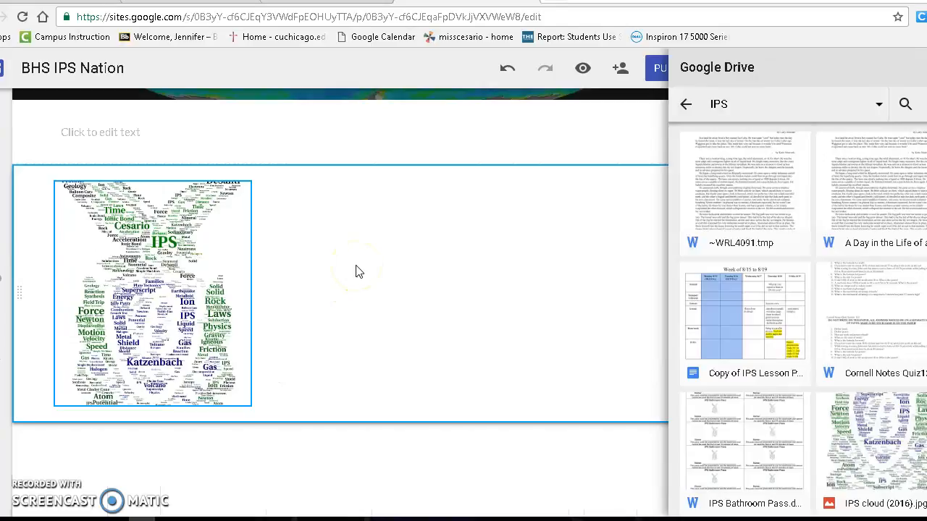
# Add the text "Word cloud for BHS IPS Nation" beside the word cloud image and close the Google Drive file browser
pyautogui.doubleClick(446, 257)
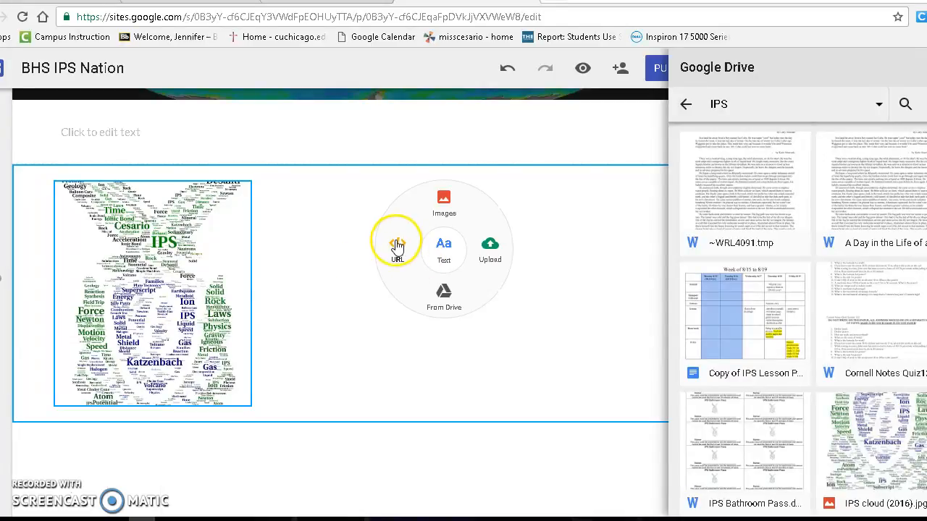
pyautogui.click(450, 251)
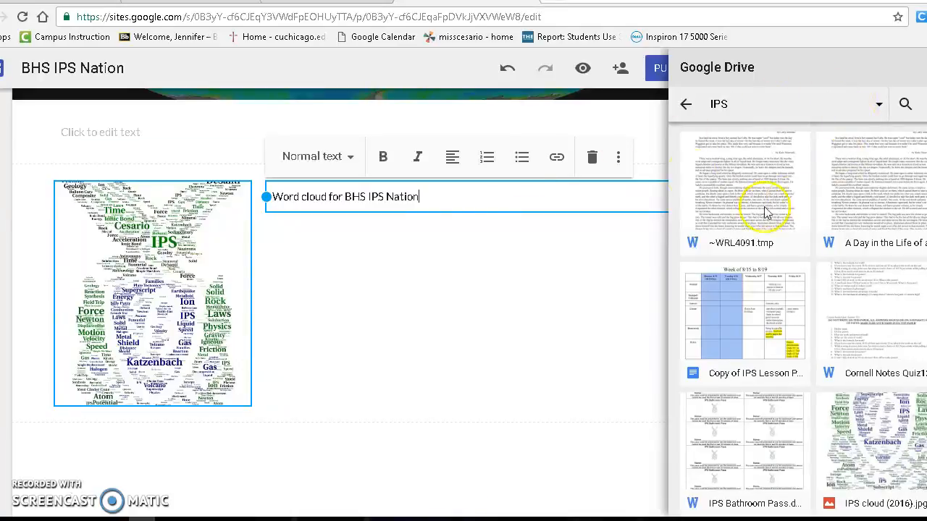
pyautogui.click(891, 59)
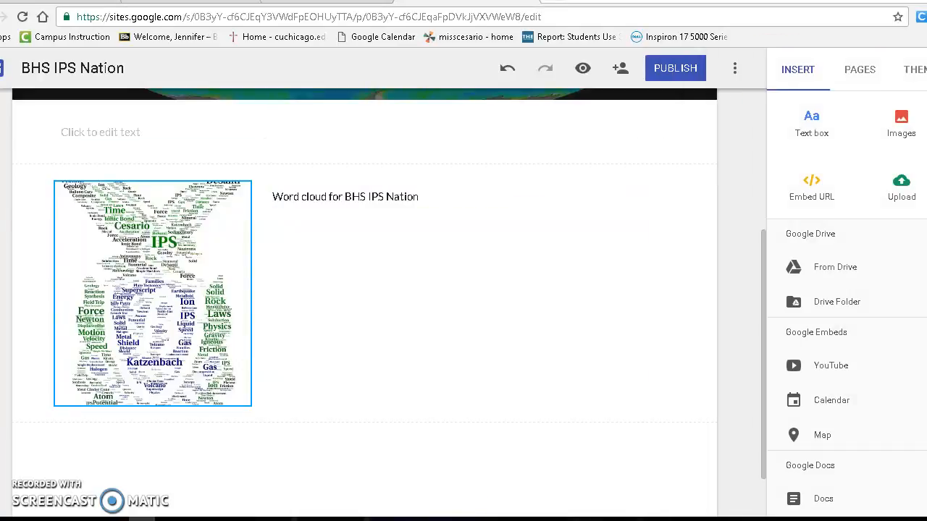
# Look at the YouTube video search dialog and dismiss it without choosing a video
pyautogui.click(825, 370)
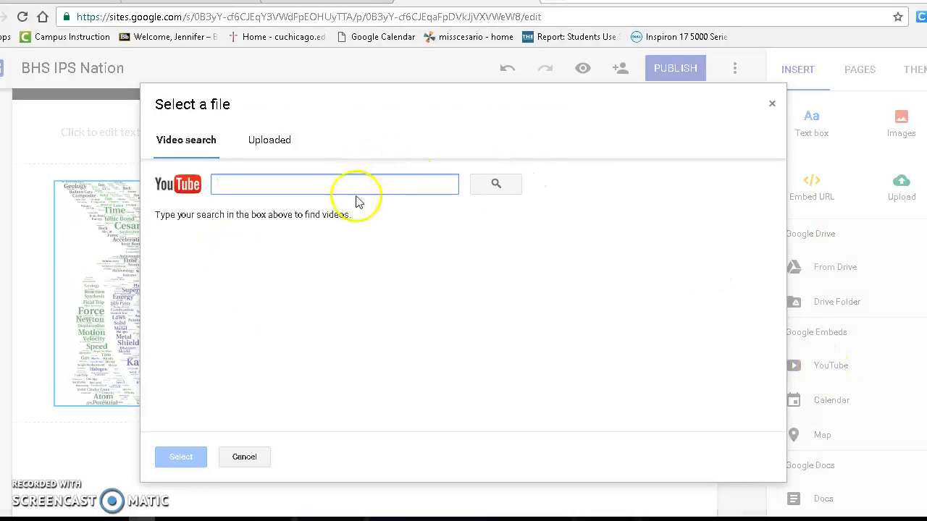
pyautogui.click(772, 104)
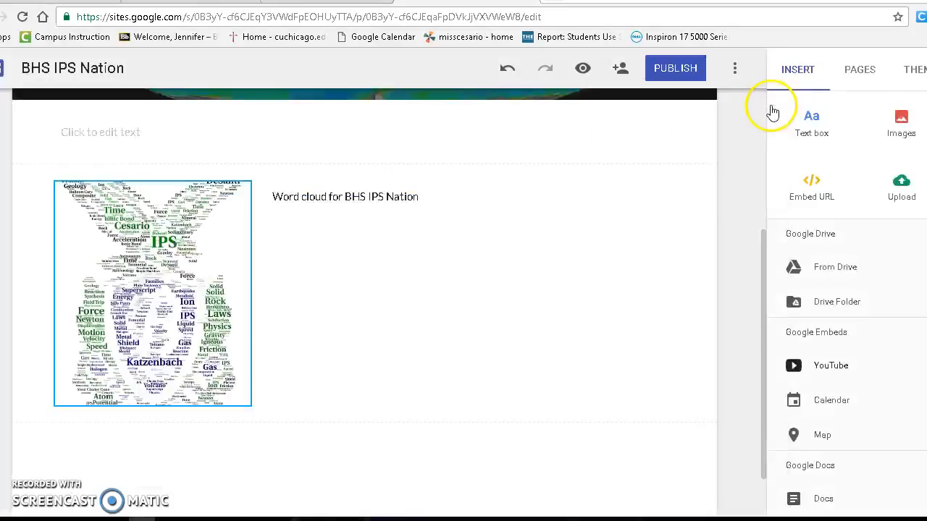
# Look at the list of calendars available for embedding and close it without choosing one
pyautogui.click(806, 407)
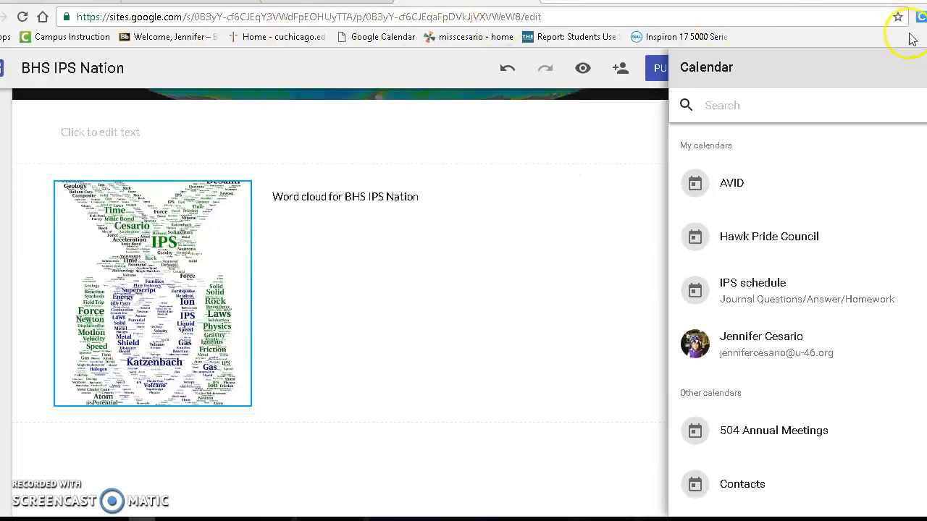
pyautogui.click(925, 68)
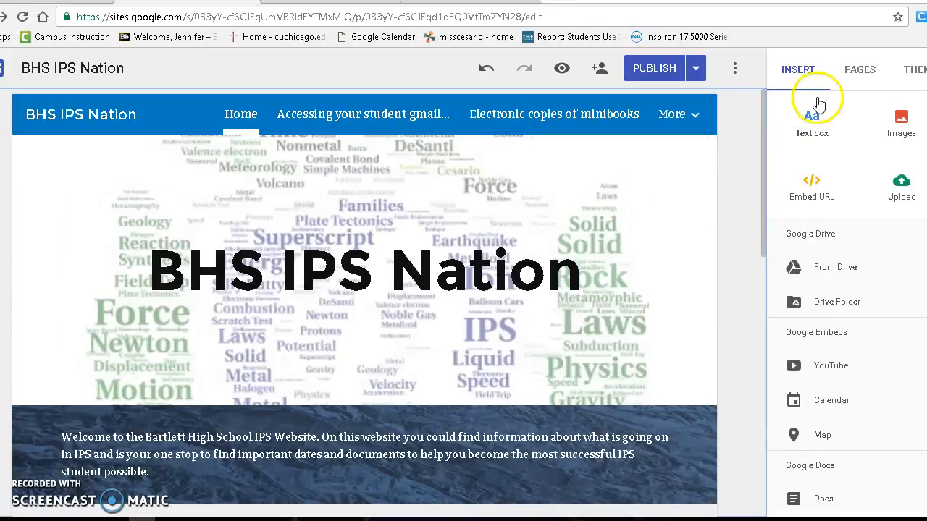
# Try side navigation on the completed BHS IPS Nation site, open and close its page menu, and restore top navigation
pyautogui.click(857, 72)
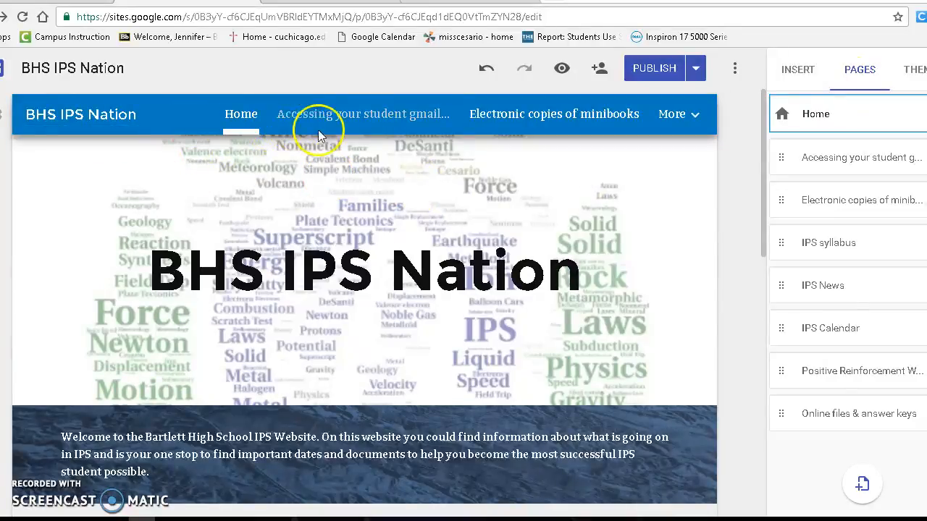
pyautogui.click(5, 117)
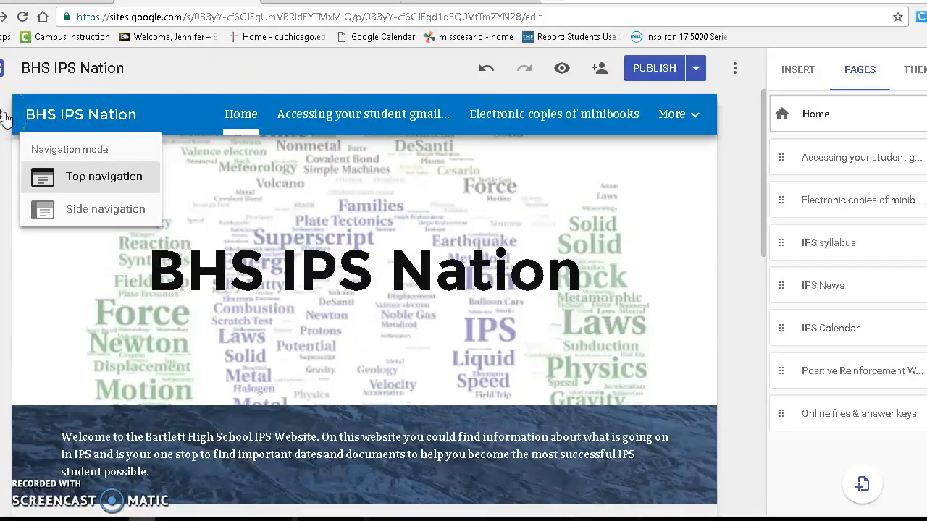
pyautogui.click(95, 214)
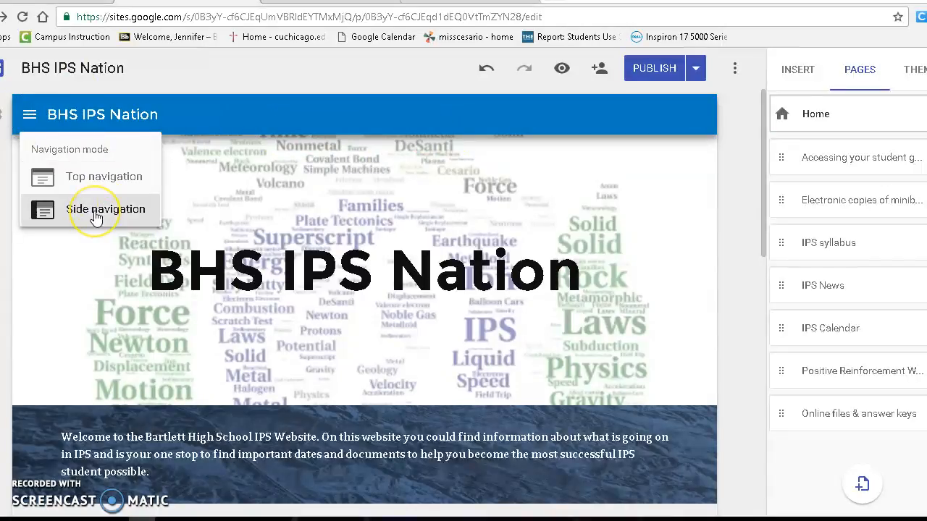
pyautogui.click(26, 118)
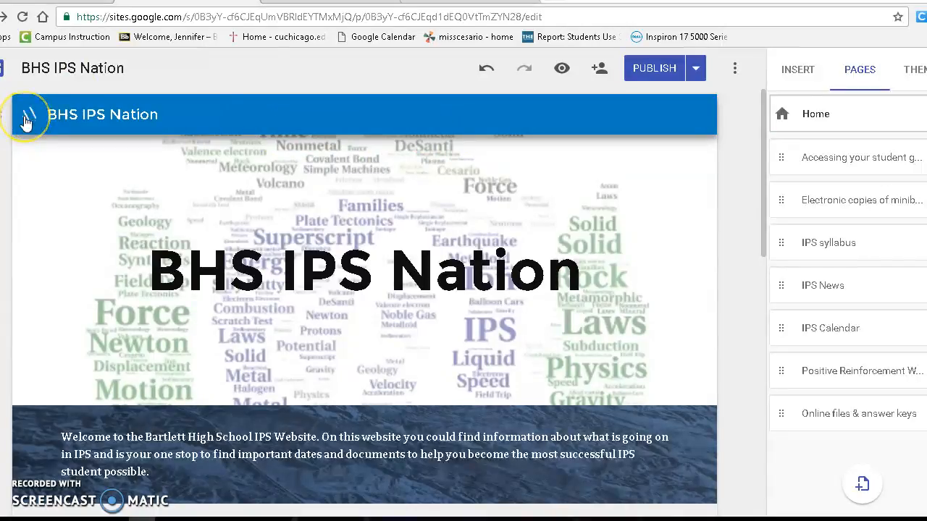
pyautogui.click(29, 116)
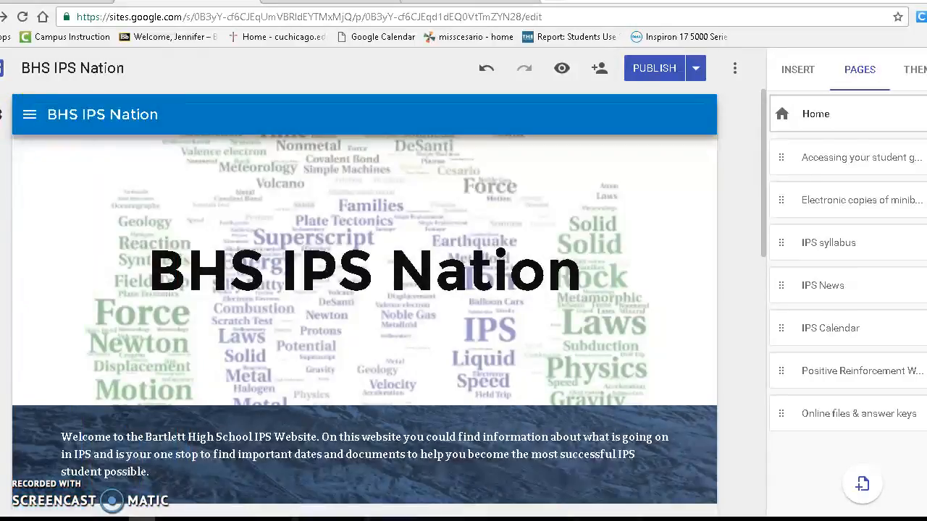
pyautogui.click(29, 117)
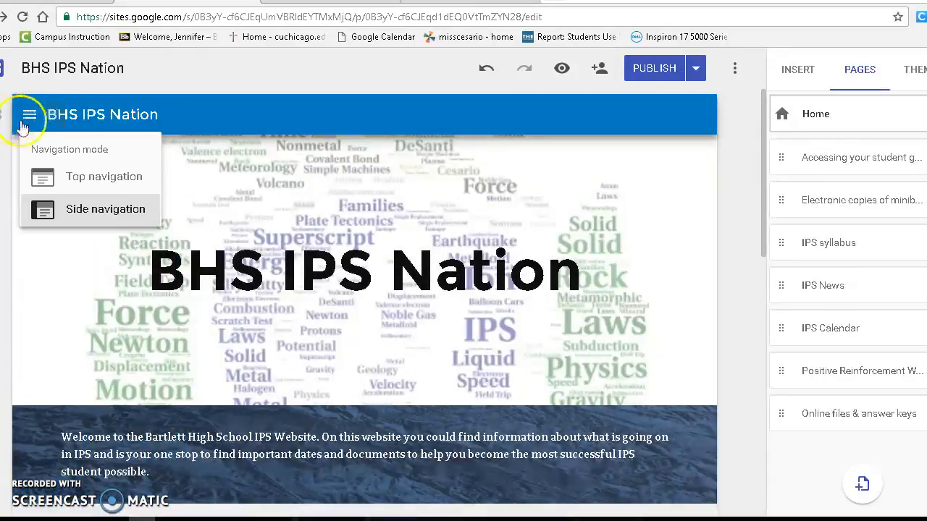
pyautogui.click(80, 178)
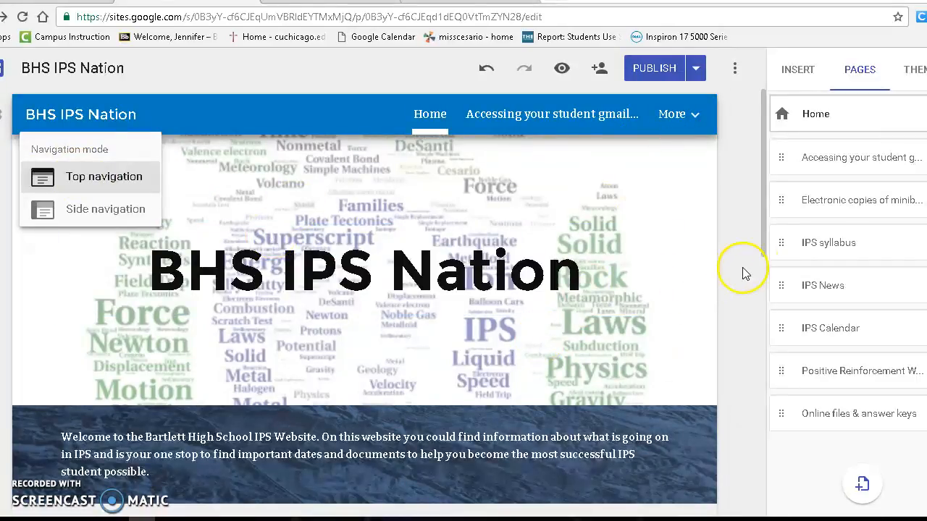
# Review the Home page's teacher list and embedded video, and inspect the links behind the Twitter, Instagram and YouTube images
pyautogui.moveTo(764, 239); pyautogui.dragTo(709, 385)
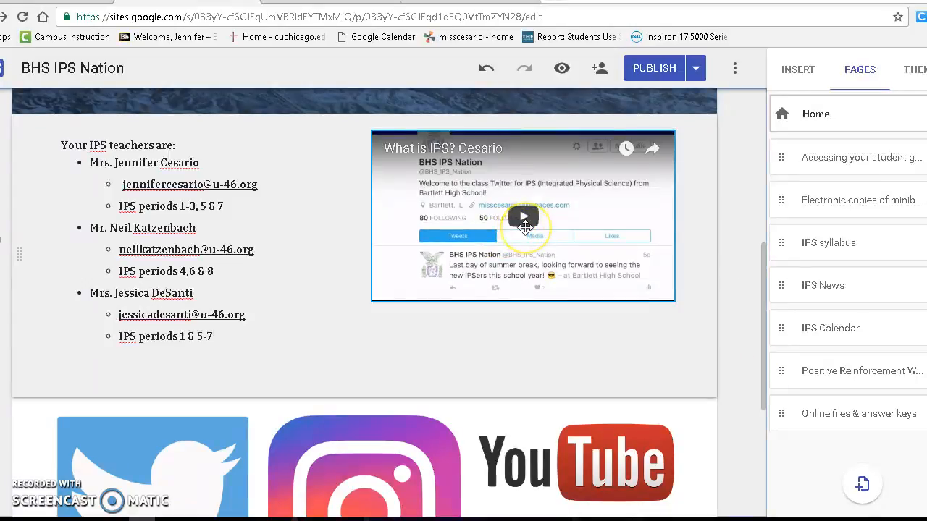
pyautogui.click(801, 69)
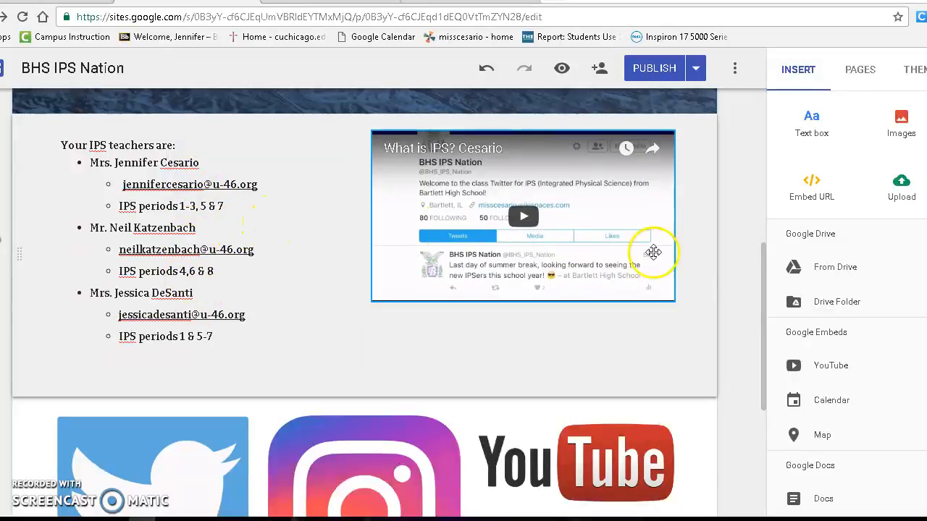
pyautogui.moveTo(763, 277); pyautogui.dragTo(767, 359)
pyautogui.click(230, 291)
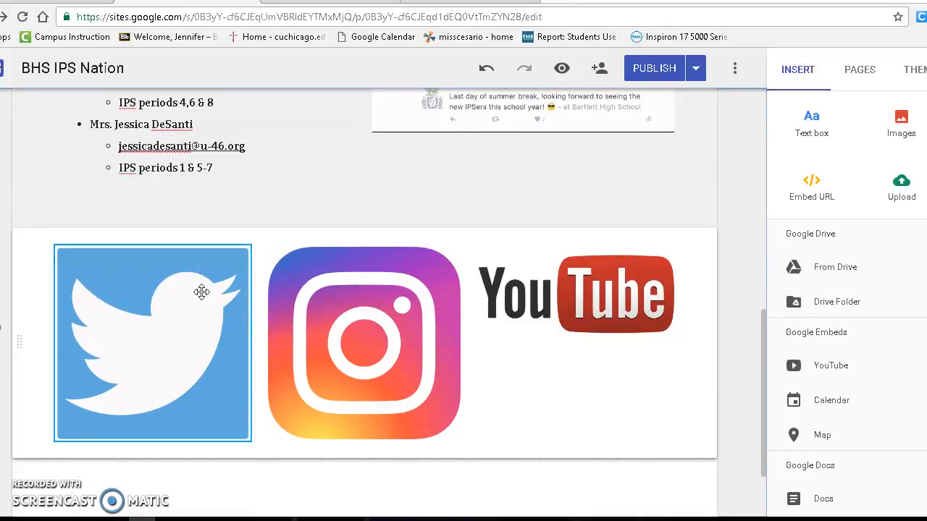
pyautogui.click(202, 292)
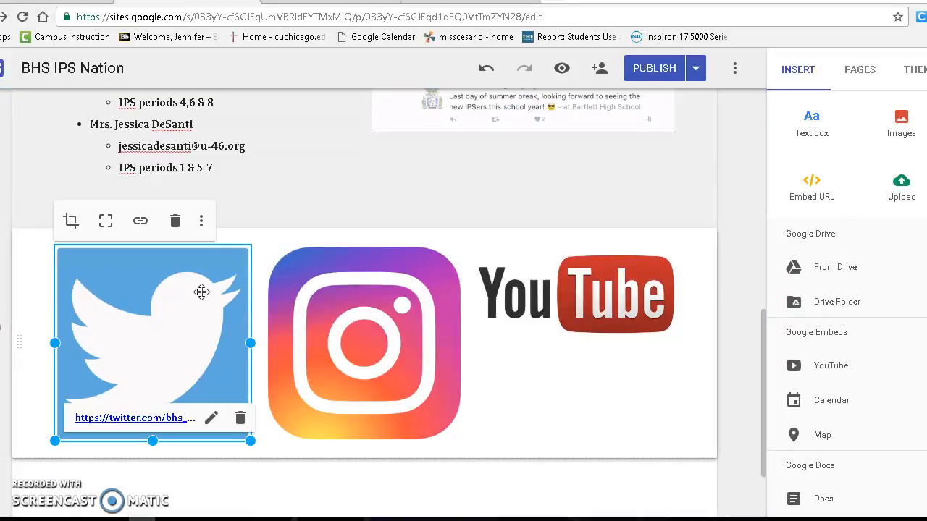
pyautogui.click(140, 222)
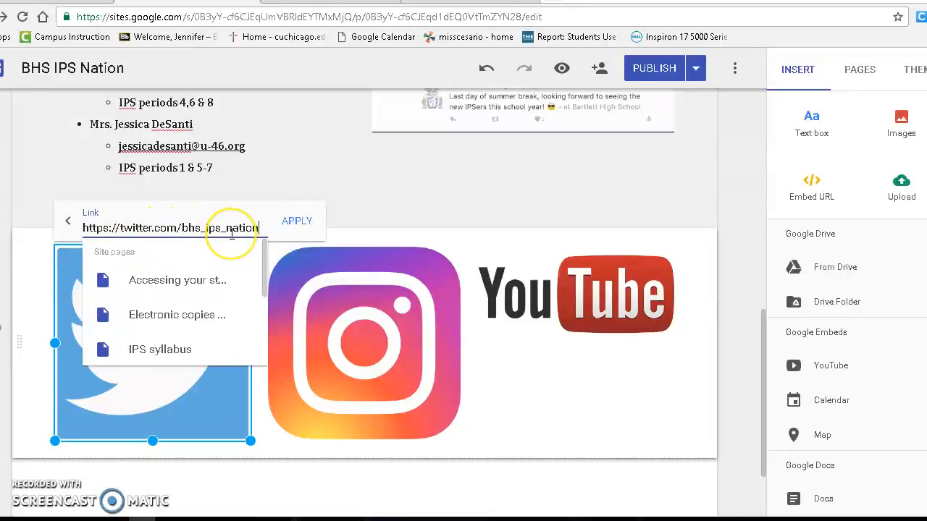
pyautogui.click(330, 293)
pyautogui.click(352, 221)
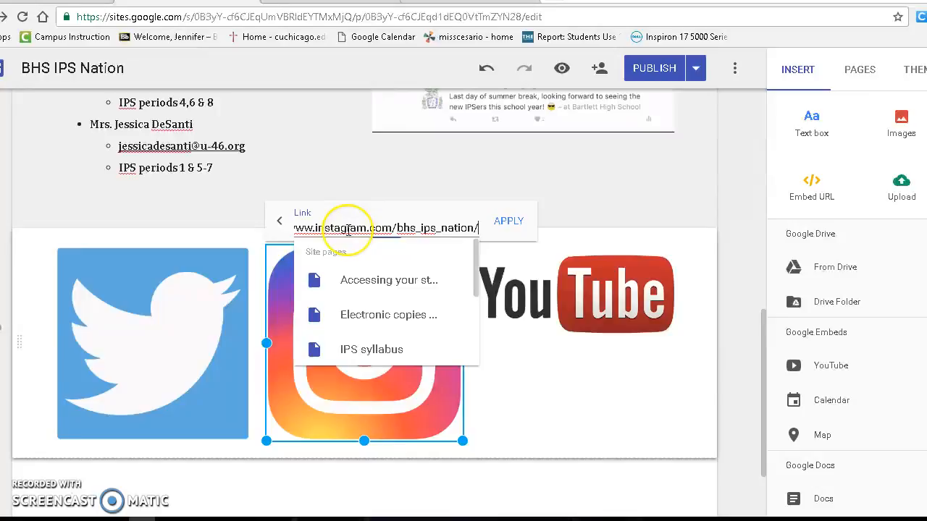
pyautogui.click(622, 281)
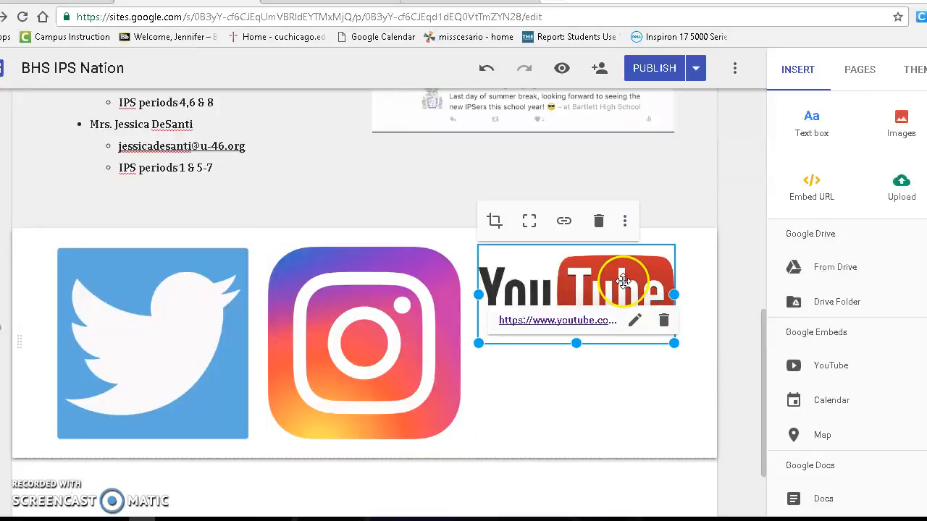
pyautogui.click(564, 222)
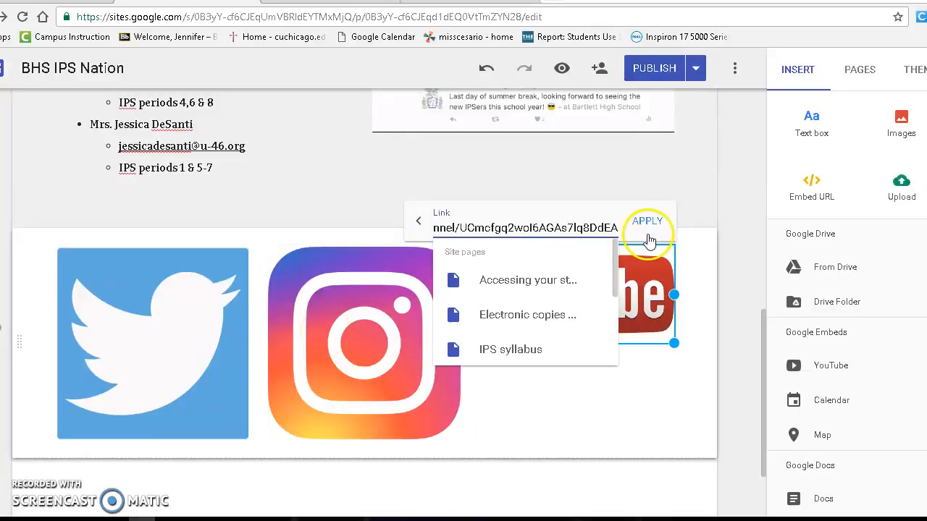
# View the page on accessing student Gmail accounts and the unit files embedded on the Electronic copies of minibooks page
pyautogui.moveTo(763, 339); pyautogui.dragTo(759, 68)
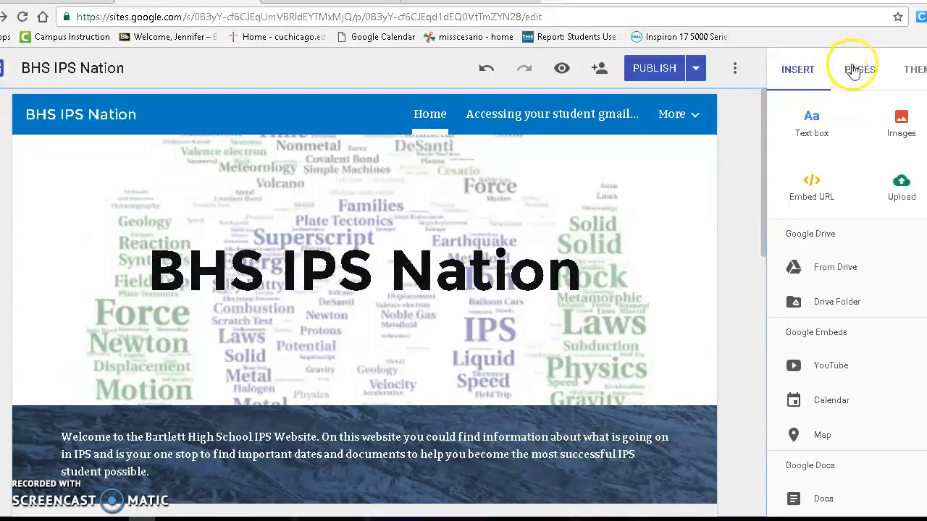
pyautogui.click(855, 69)
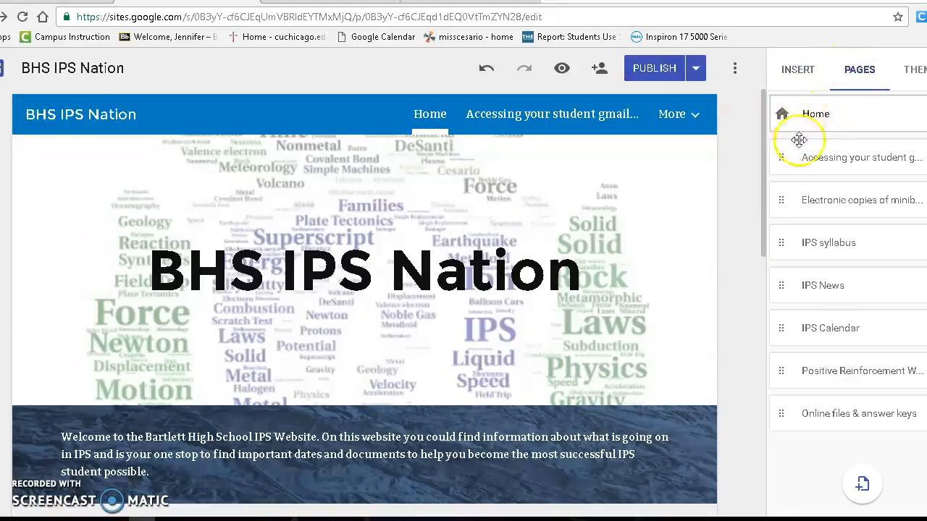
pyautogui.click(830, 165)
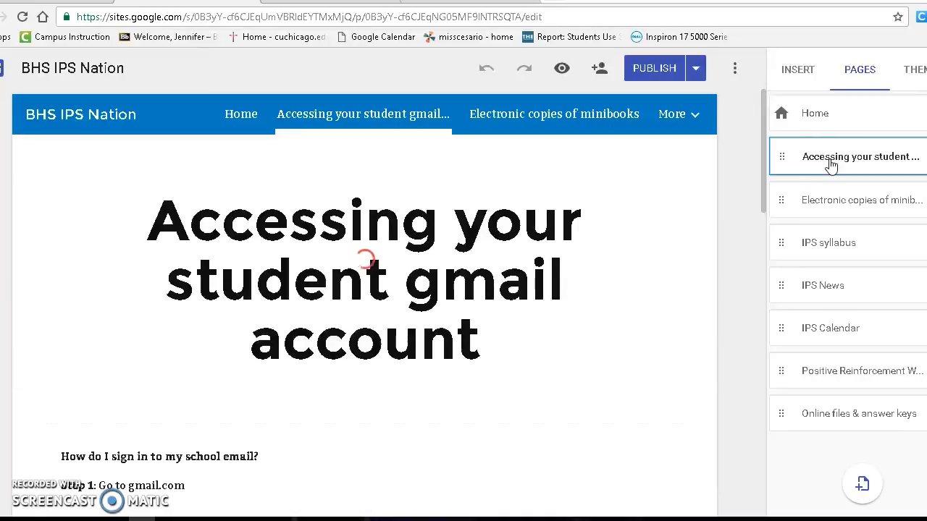
pyautogui.click(873, 210)
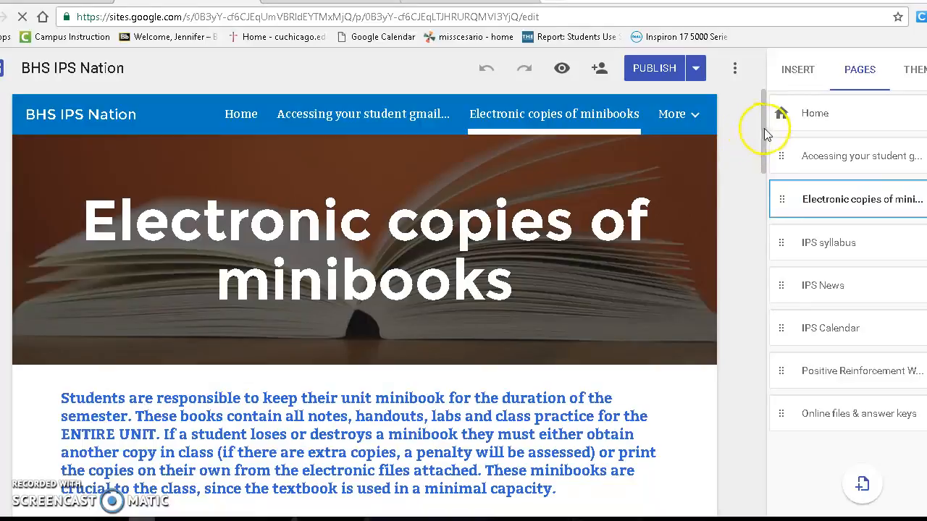
pyautogui.scroll(-5, 764, 187)
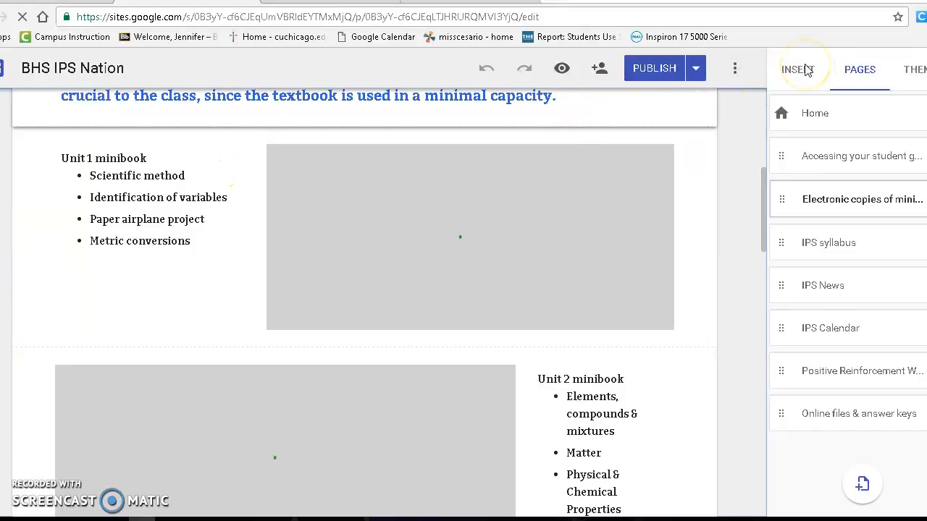
# Look at the Google Drive files available for insertion and close the file browser without choosing one
pyautogui.click(799, 78)
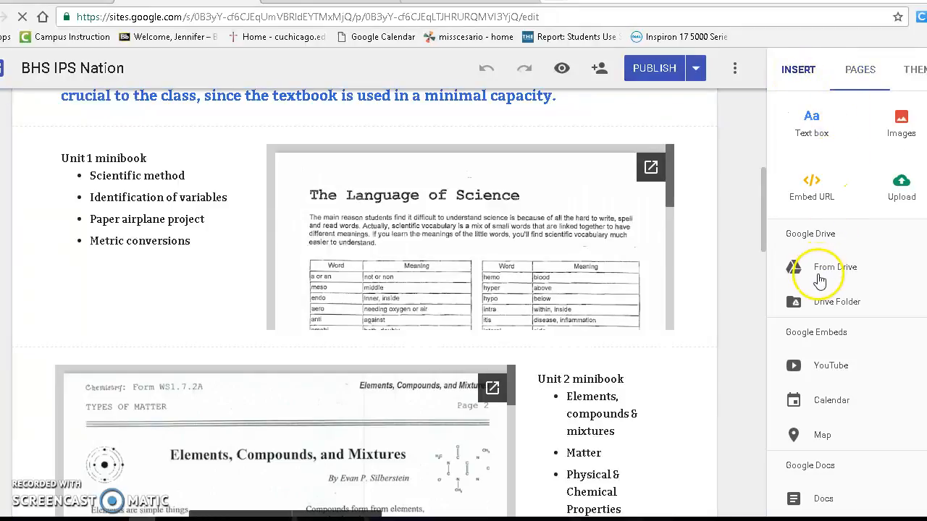
pyautogui.click(835, 268)
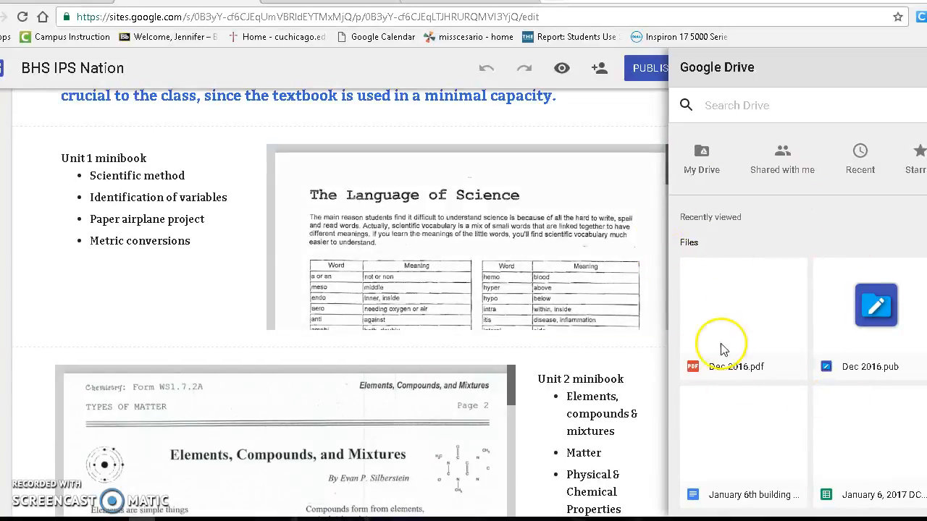
pyautogui.click(918, 69)
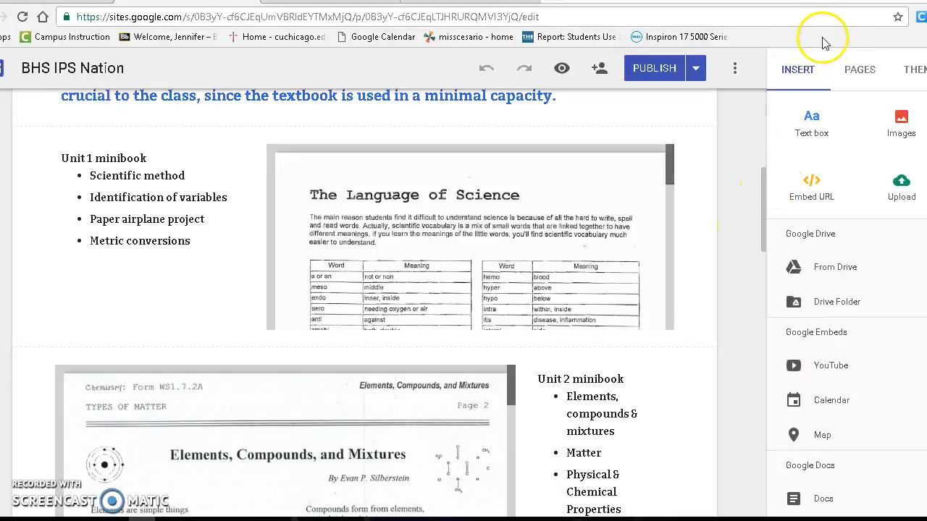
# View the syllabus documents on the IPS syllabus page and the monthly newsletters on the IPS News page
pyautogui.click(856, 68)
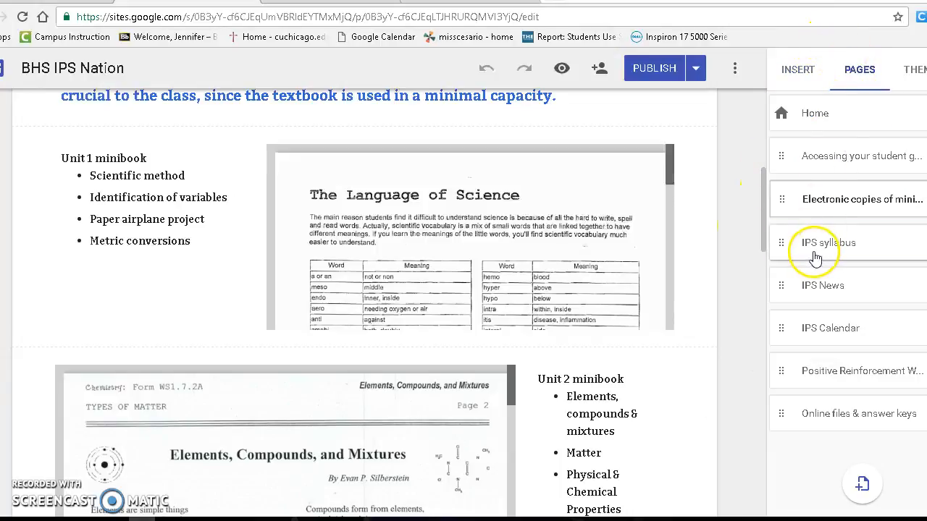
pyautogui.click(815, 259)
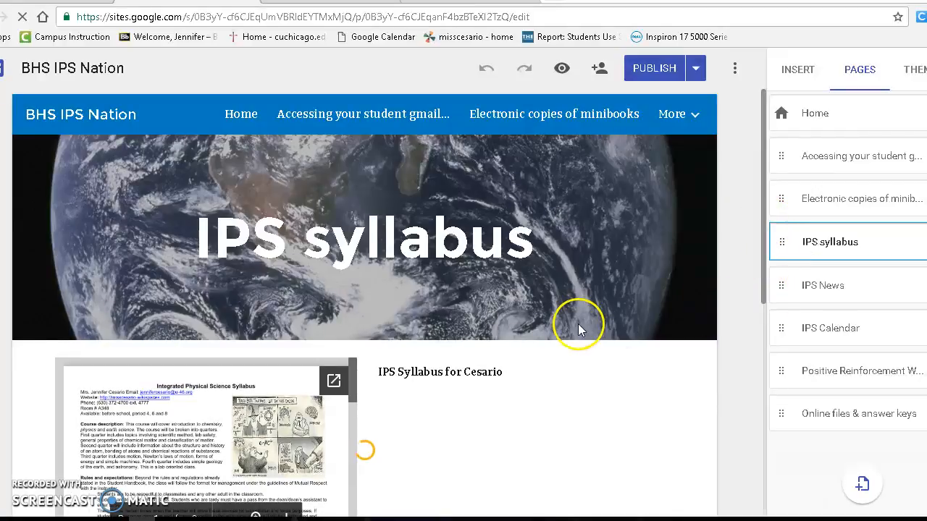
pyautogui.scroll(-2, 290, 422)
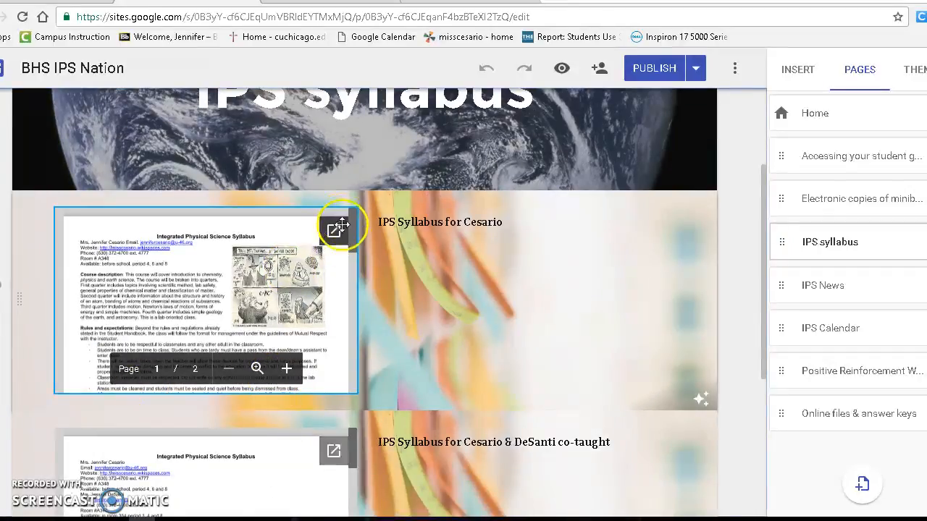
pyautogui.click(864, 288)
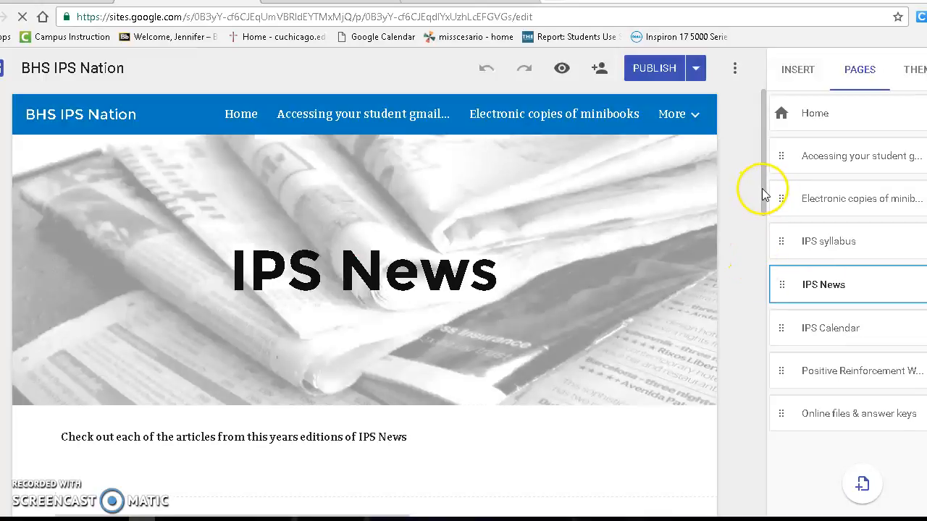
pyautogui.moveTo(762, 188); pyautogui.dragTo(764, 313)
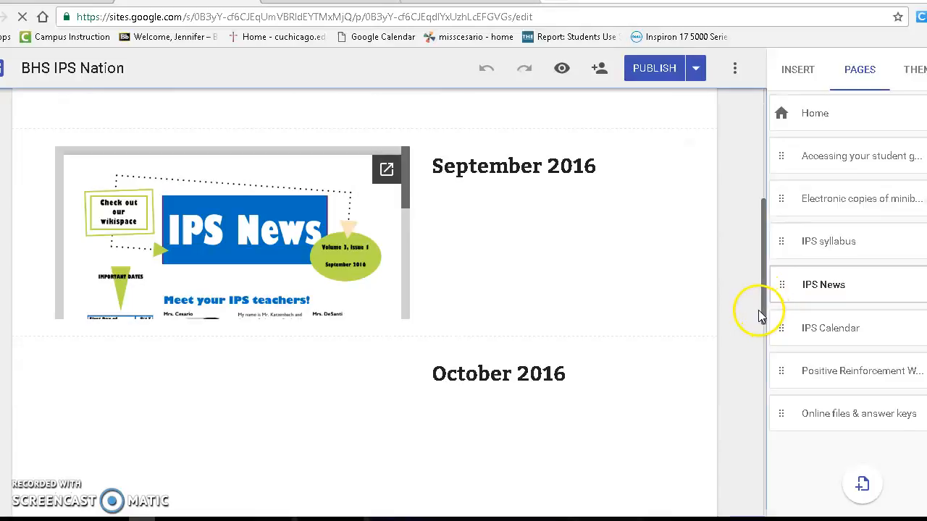
# View the description and the embedded IPS schedule calendar on the IPS Calendar page
pyautogui.click(821, 332)
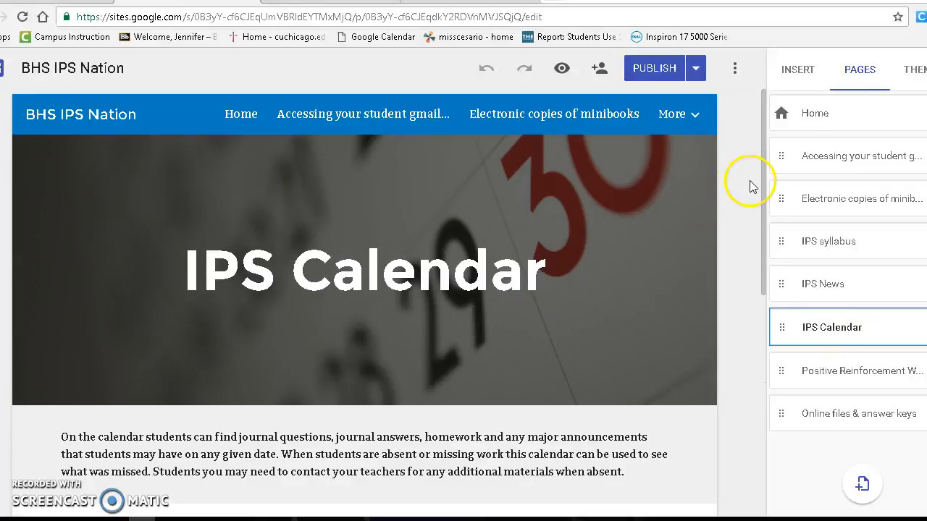
pyautogui.moveTo(763, 208); pyautogui.dragTo(762, 347)
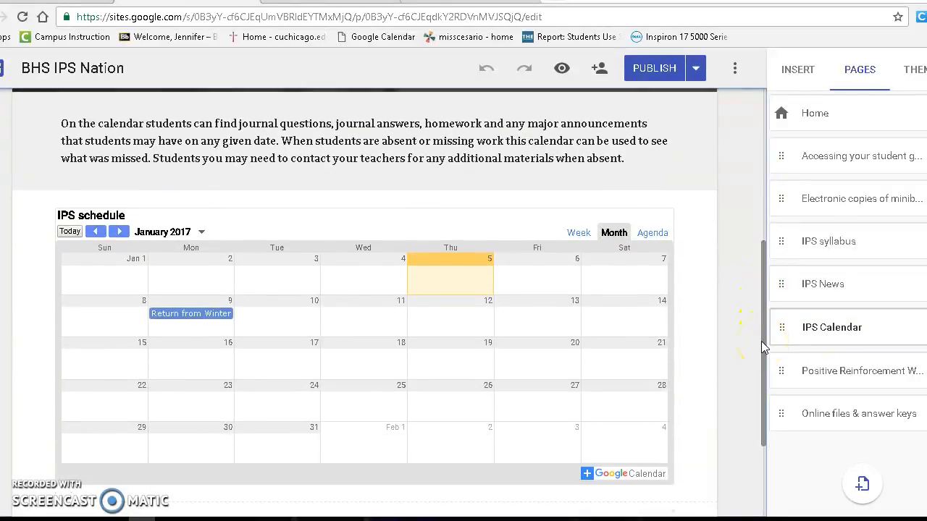
pyautogui.click(272, 236)
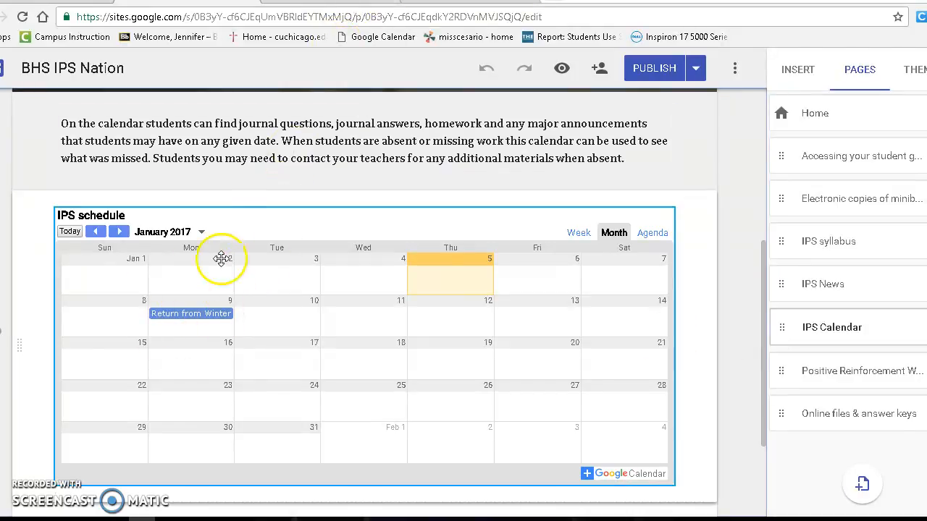
# Switch to Google Calendar from the Google apps and find the IPS schedule among the personal calendars
pyautogui.click(319, 1)
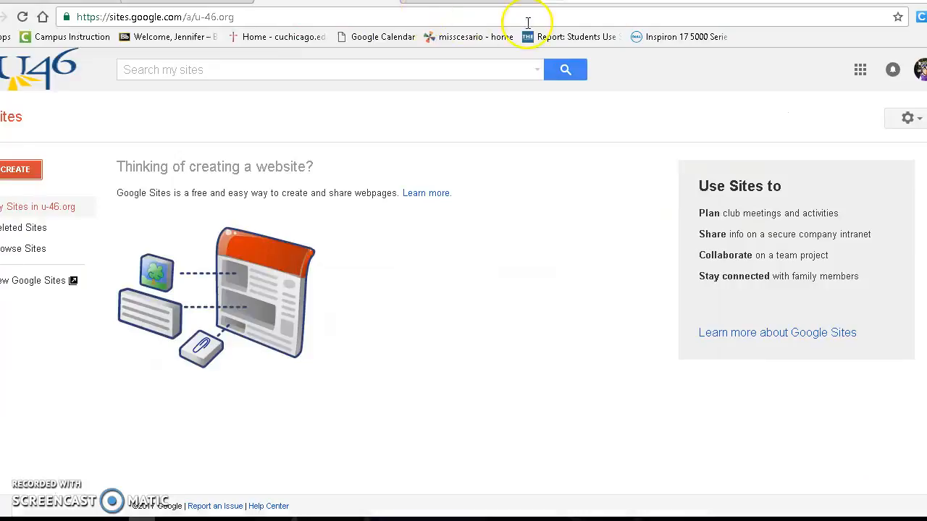
pyautogui.click(860, 71)
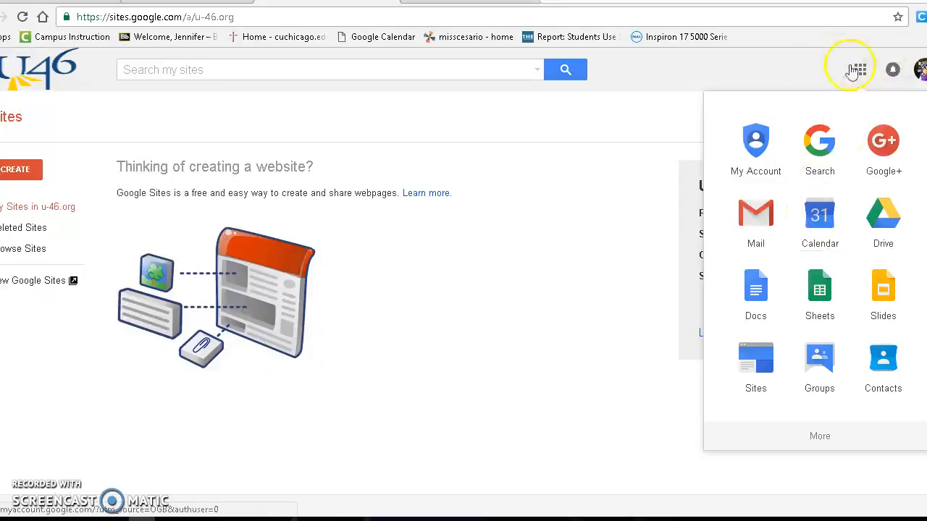
pyautogui.click(817, 222)
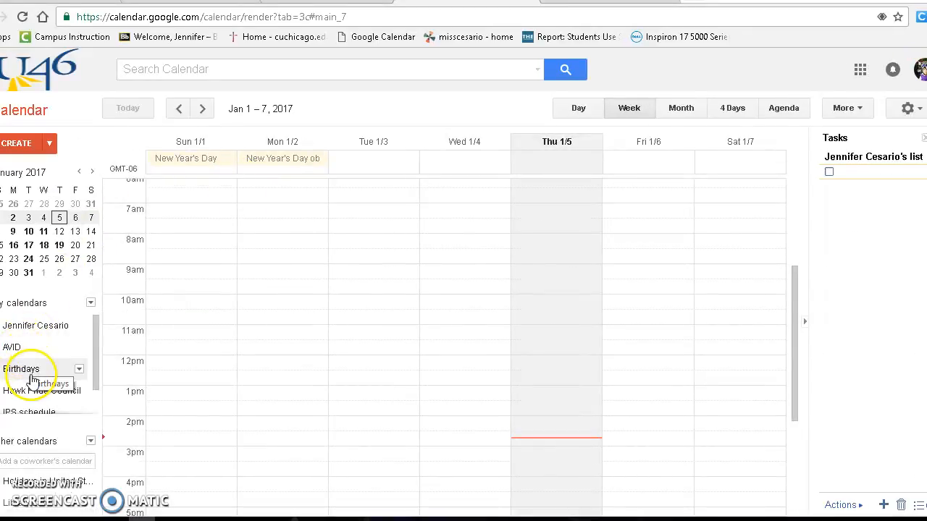
pyautogui.moveTo(96, 368); pyautogui.dragTo(94, 383)
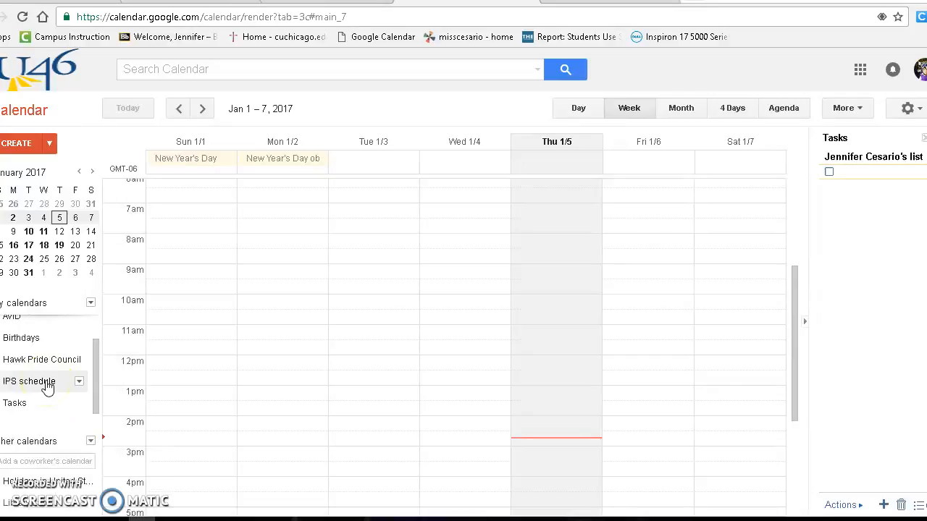
# Browse the weekly schedule back to December 11–17, 2016 and forward to the week of January 8–14, 2017
pyautogui.click(181, 110)
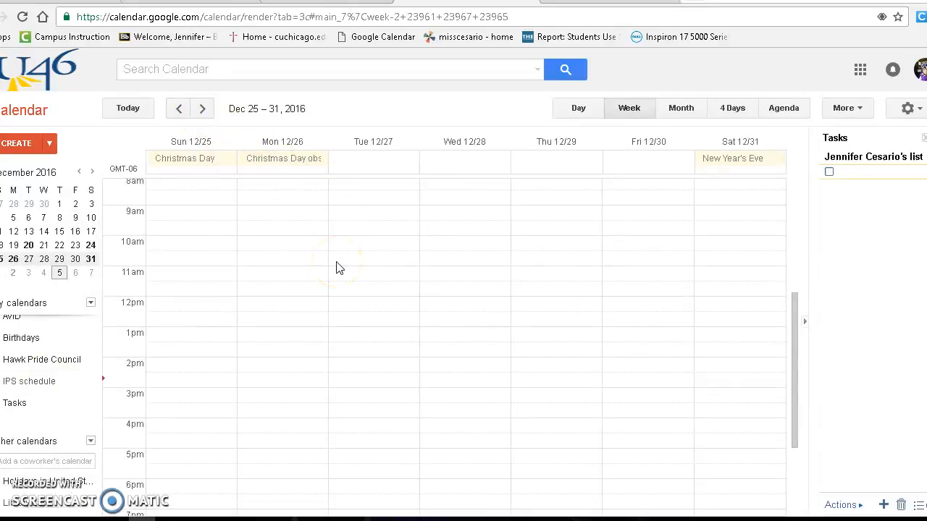
pyautogui.click(179, 110)
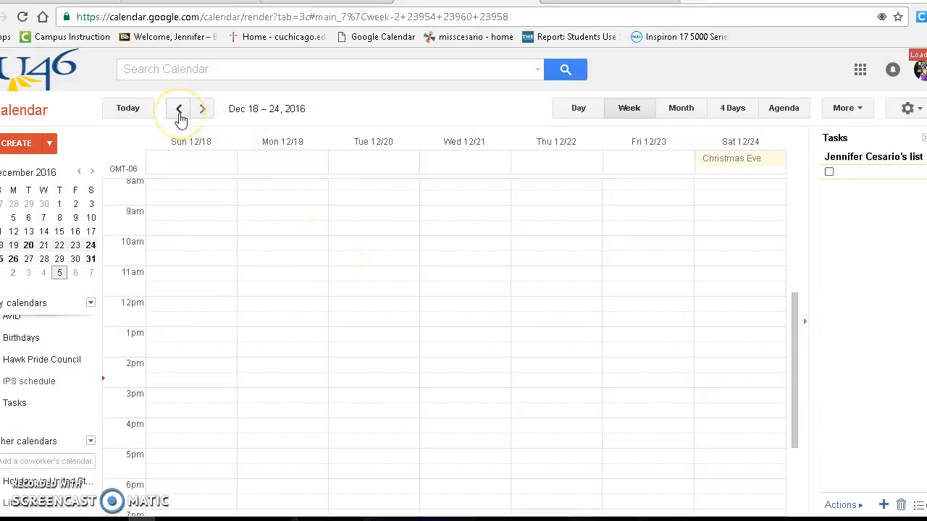
pyautogui.click(179, 110)
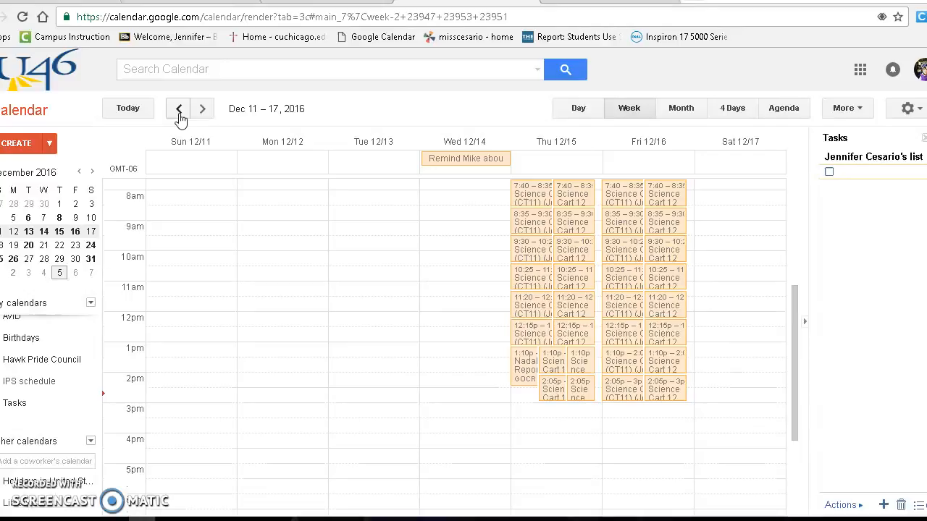
pyautogui.click(202, 109)
pyautogui.click(203, 110)
pyautogui.click(204, 111)
pyautogui.click(203, 111)
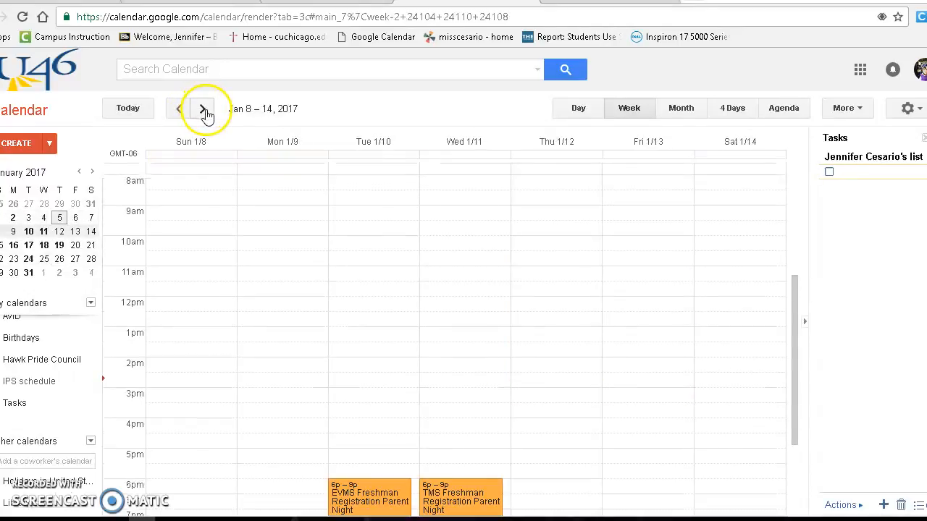
pyautogui.moveTo(801, 325); pyautogui.dragTo(732, 116)
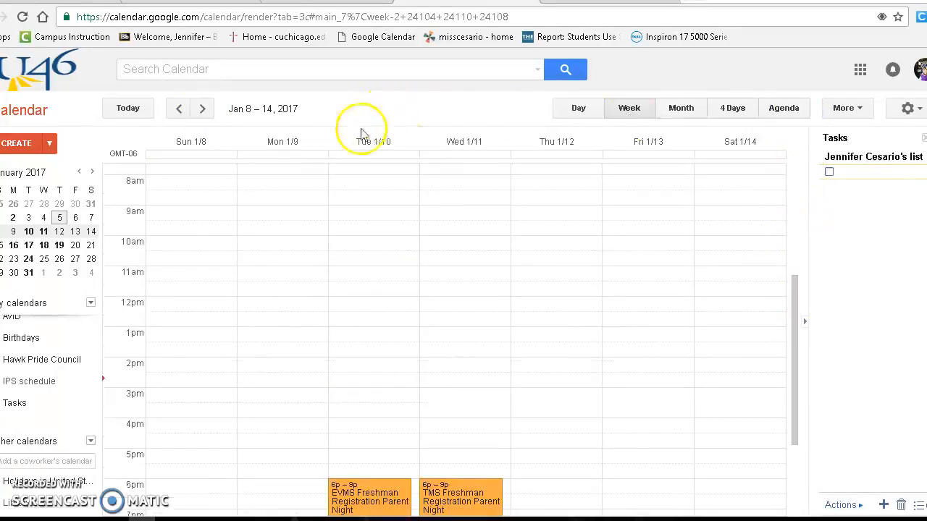
pyautogui.click(294, 156)
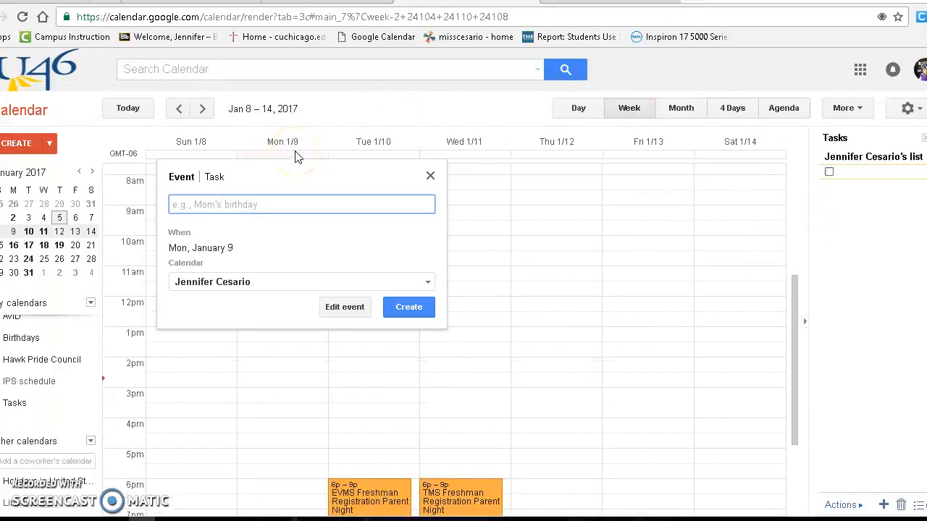
pyautogui.click(295, 156)
pyautogui.press('w')
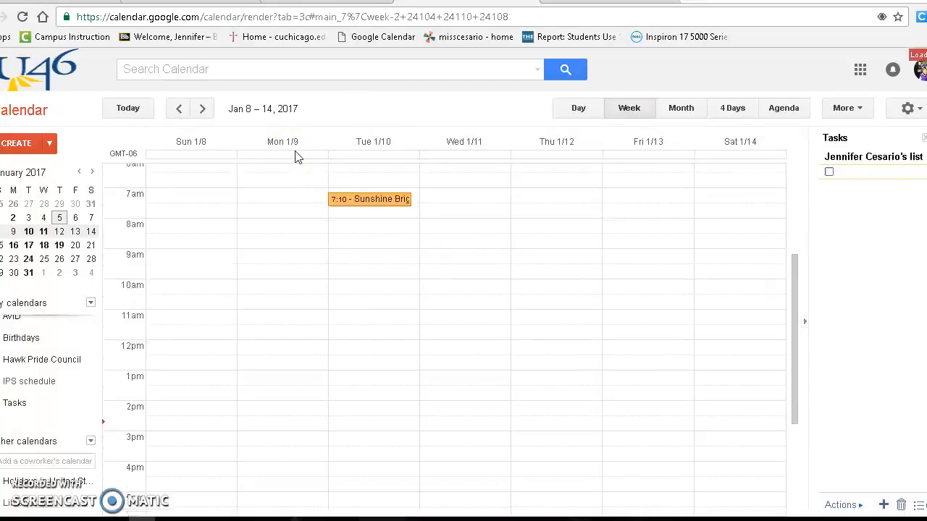
pyautogui.press('s')
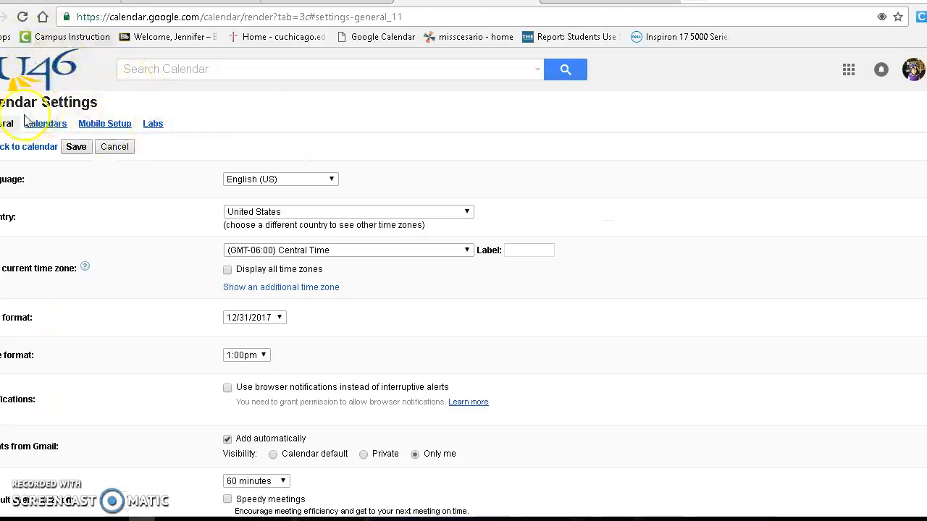
pyautogui.click(0, 16)
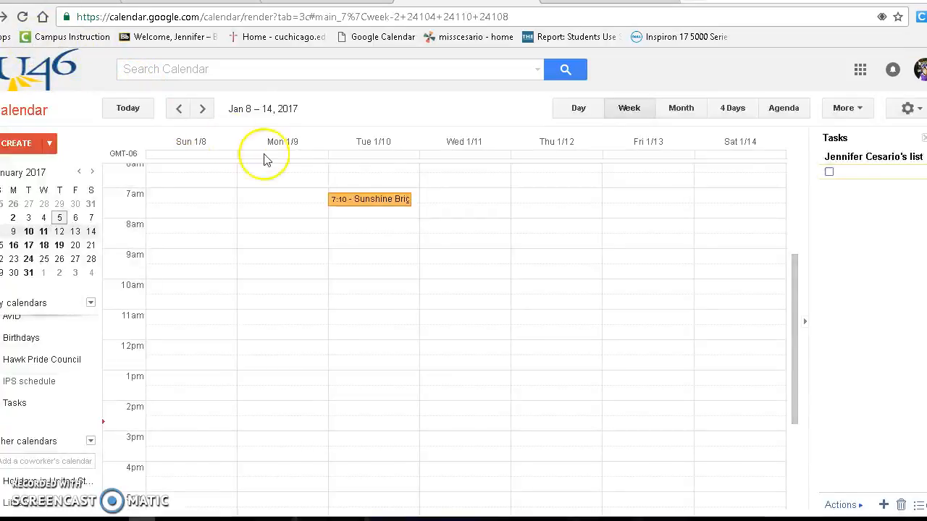
# Create an all-day event named "Winter break ends" on Monday, January 9 in the IPS schedule calendar
pyautogui.click(304, 158)
pyautogui.click(246, 288)
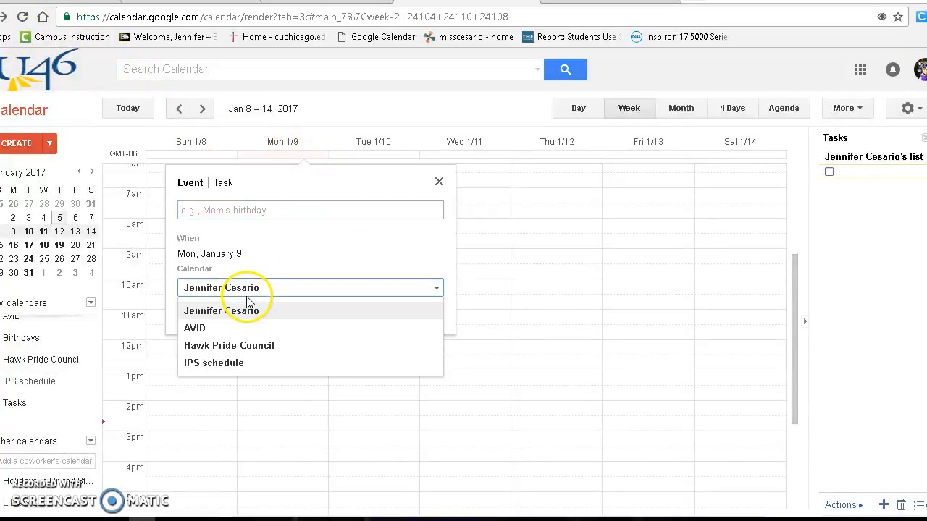
pyautogui.click(233, 371)
pyautogui.click(250, 210)
pyautogui.write('Win')
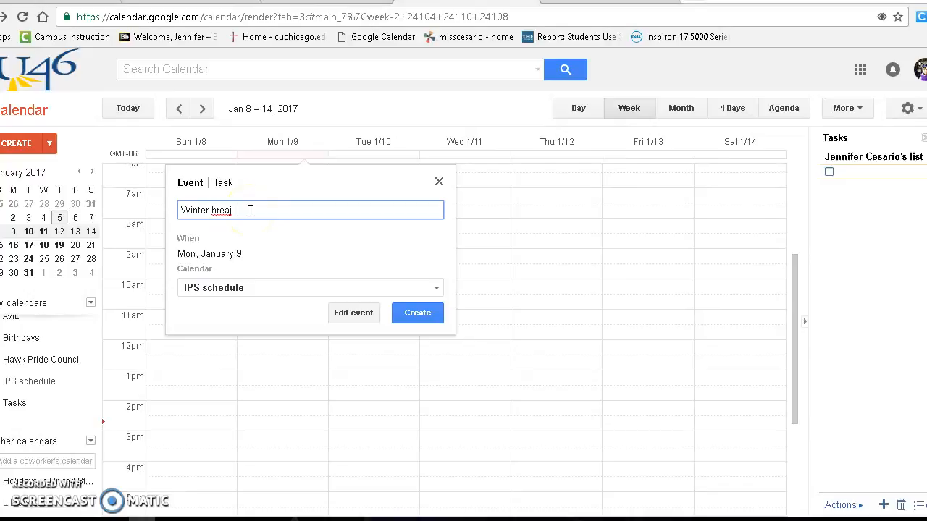
pyautogui.write('ter break ends')
pyautogui.click(417, 313)
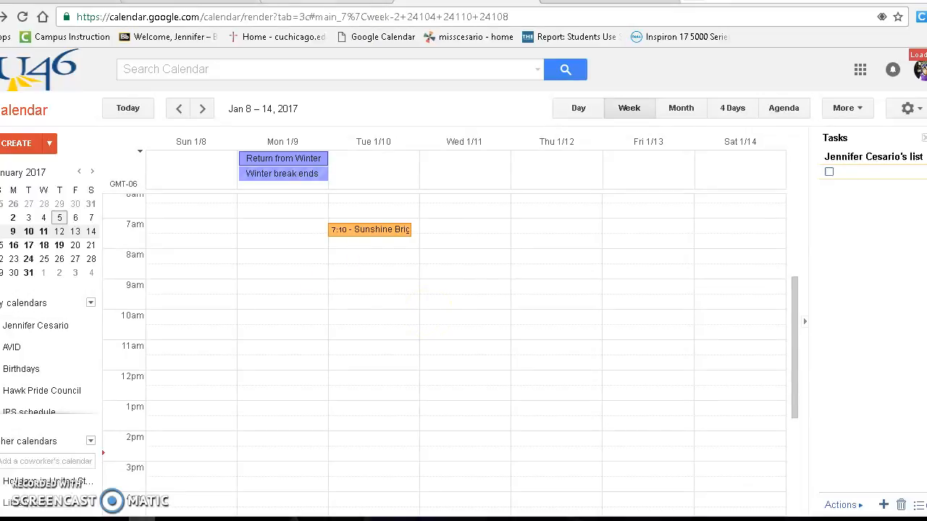
# Switch back to the completed site in Google Sites and view its embedded IPS schedule and the Positive Reinforcement Winners page
pyautogui.click(572, 2)
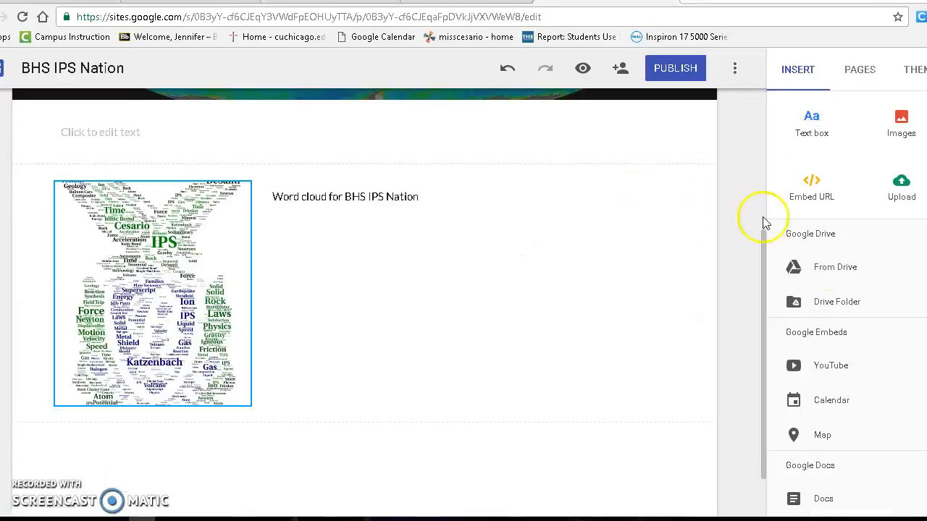
pyautogui.click(190, 1)
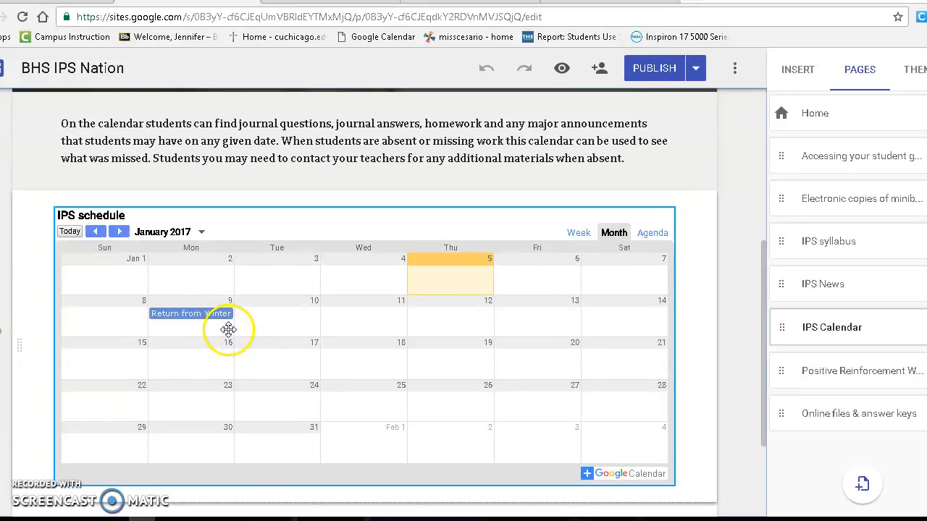
pyautogui.click(816, 377)
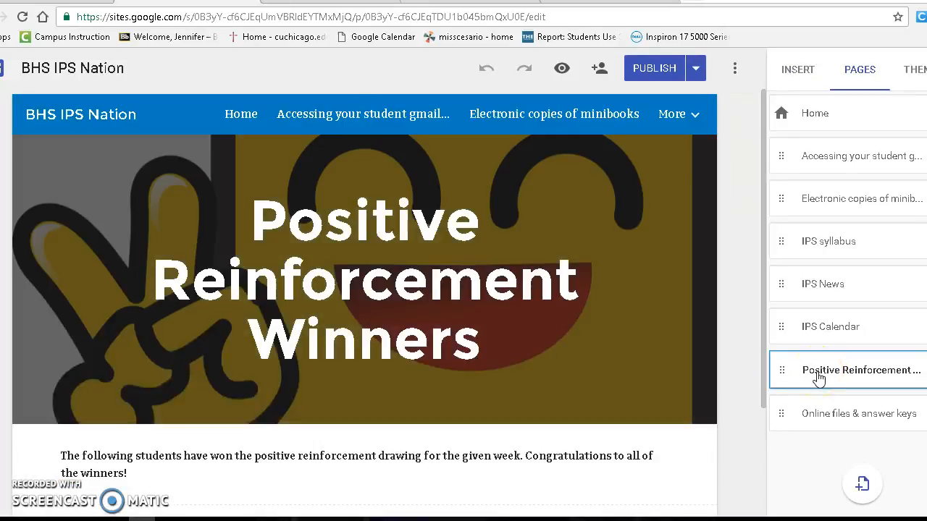
# Examine the Online files & answer keys page, including the second semester letter heading and the file embedded beside it
pyautogui.click(828, 417)
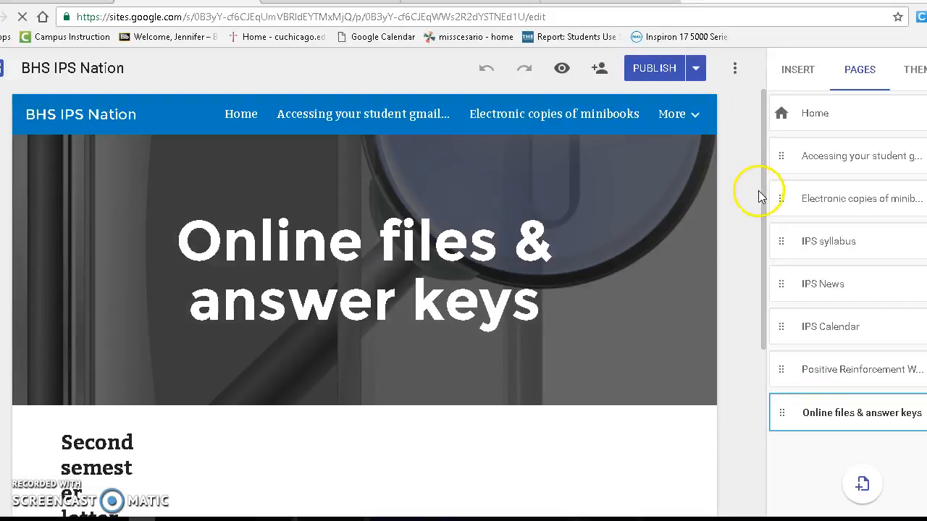
pyautogui.moveTo(764, 212); pyautogui.dragTo(765, 368)
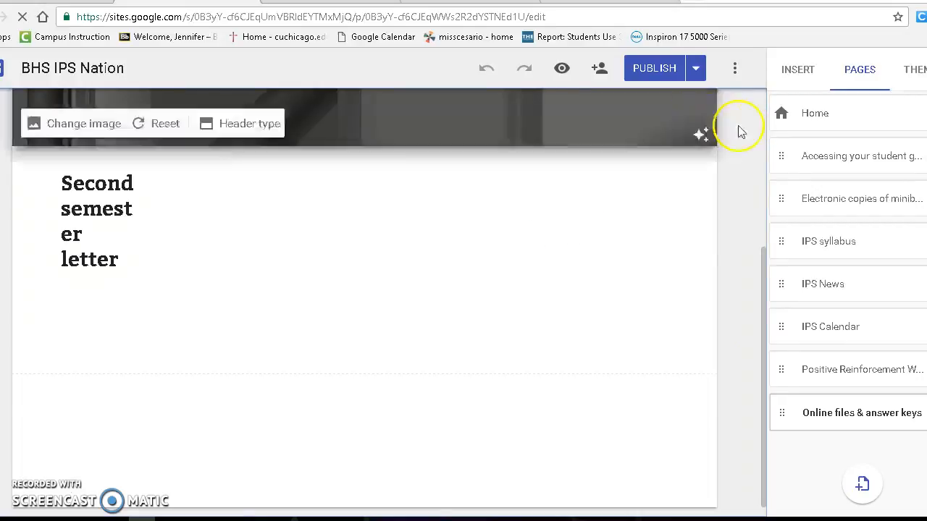
pyautogui.moveTo(766, 266); pyautogui.dragTo(770, 108)
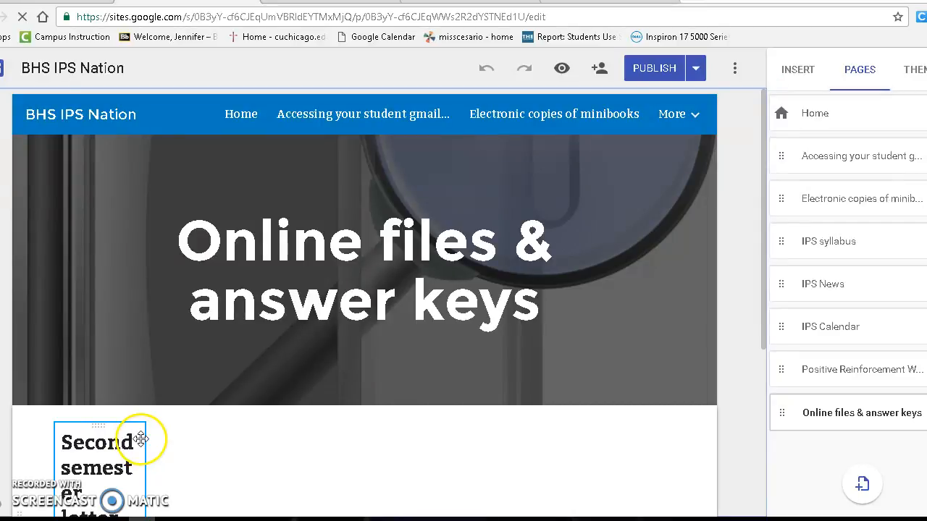
pyautogui.moveTo(768, 319); pyautogui.dragTo(765, 445)
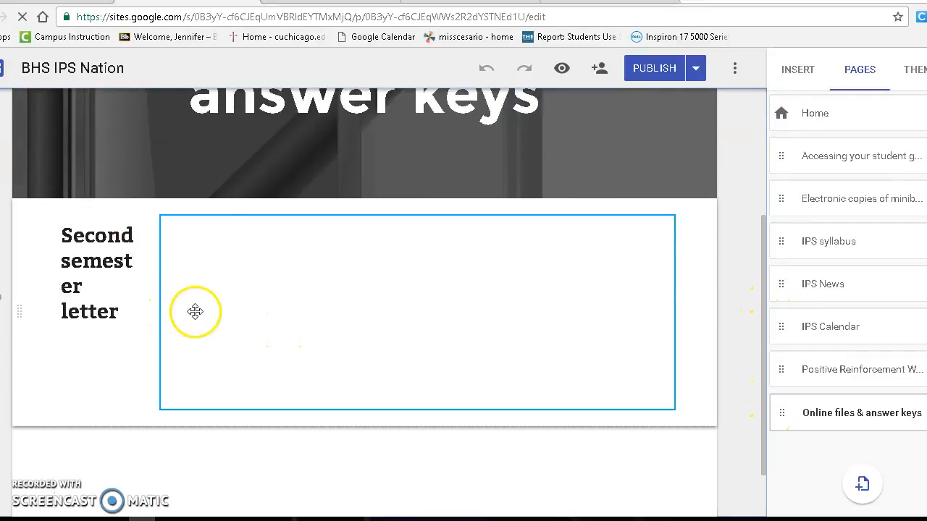
pyautogui.click(171, 311)
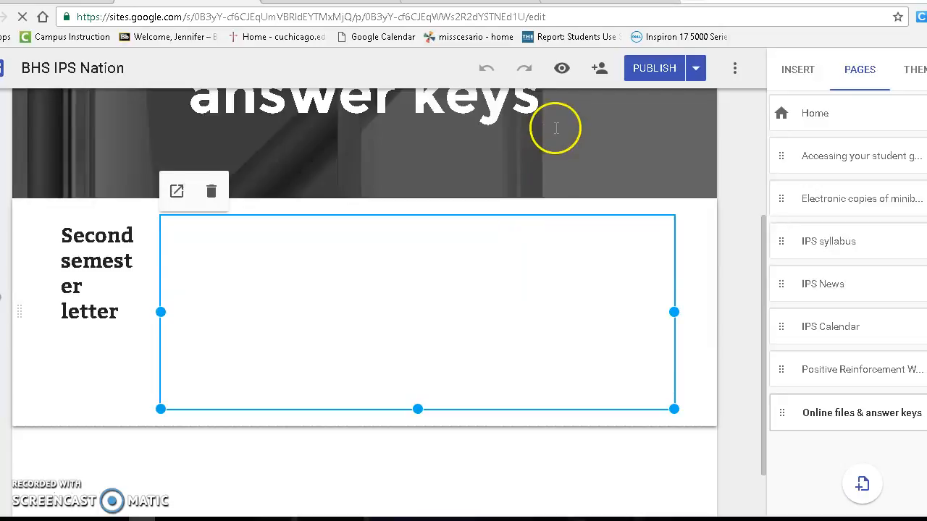
# Preview the Online files & answer keys page and review the site's editor settings without inviting anyone
pyautogui.click(562, 70)
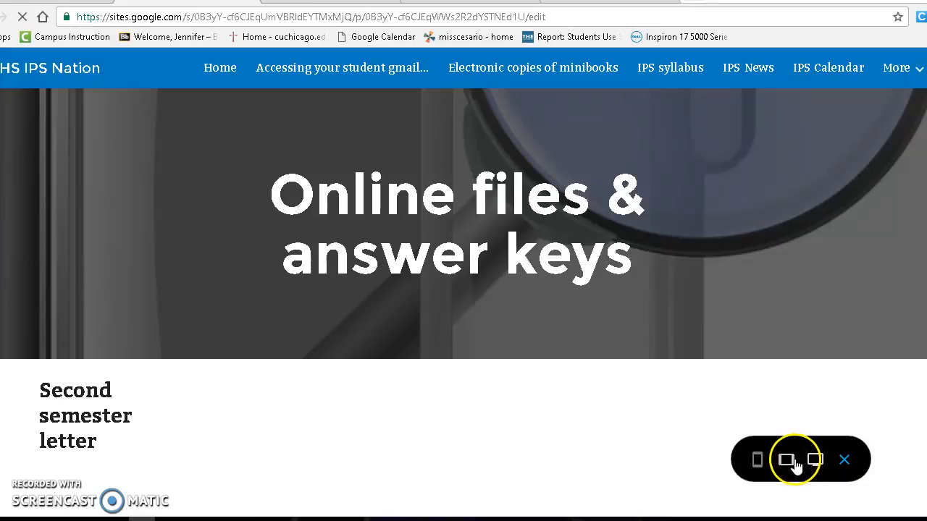
pyautogui.click(853, 461)
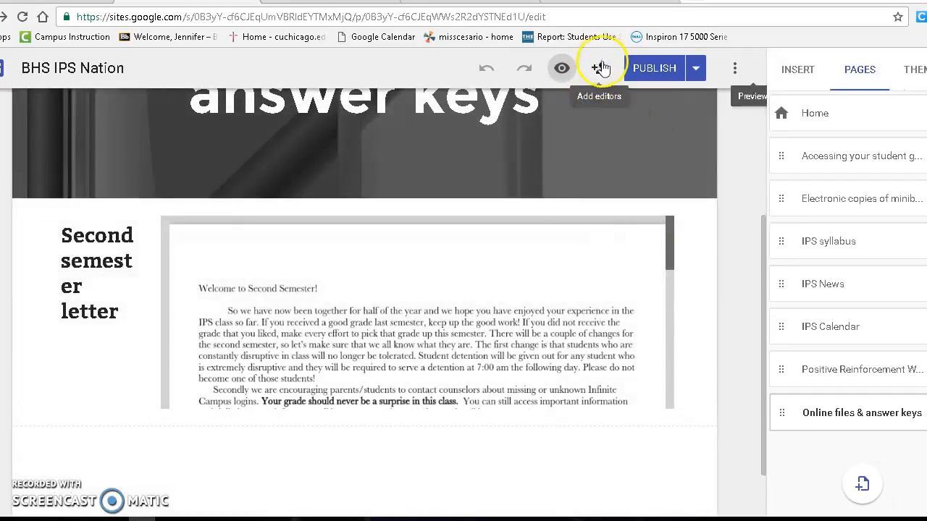
pyautogui.click(600, 68)
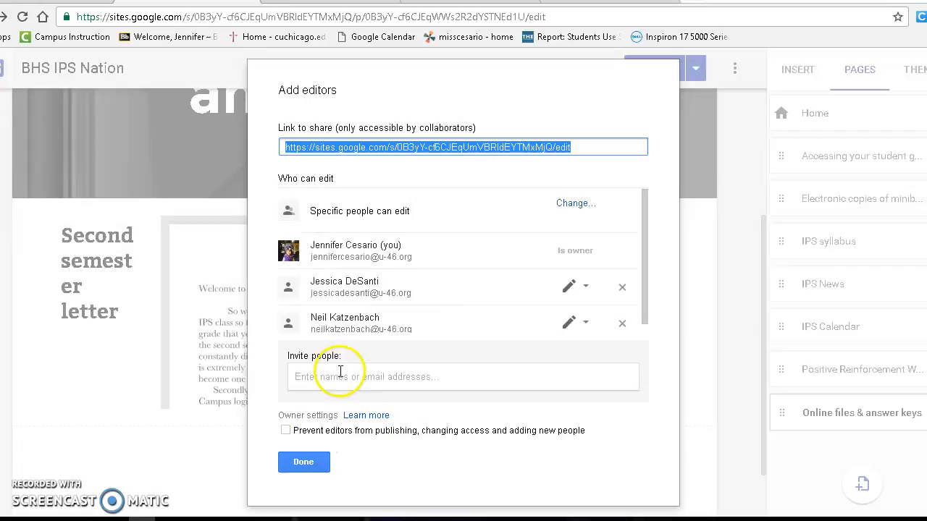
pyautogui.click(304, 467)
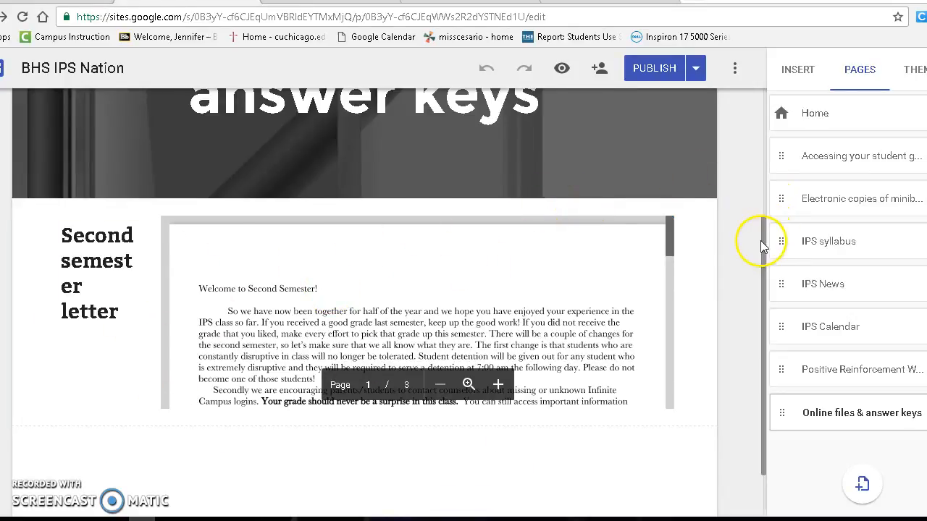
# Publish the BHS IPS Nation site and view the home page of the published version
pyautogui.click(664, 75)
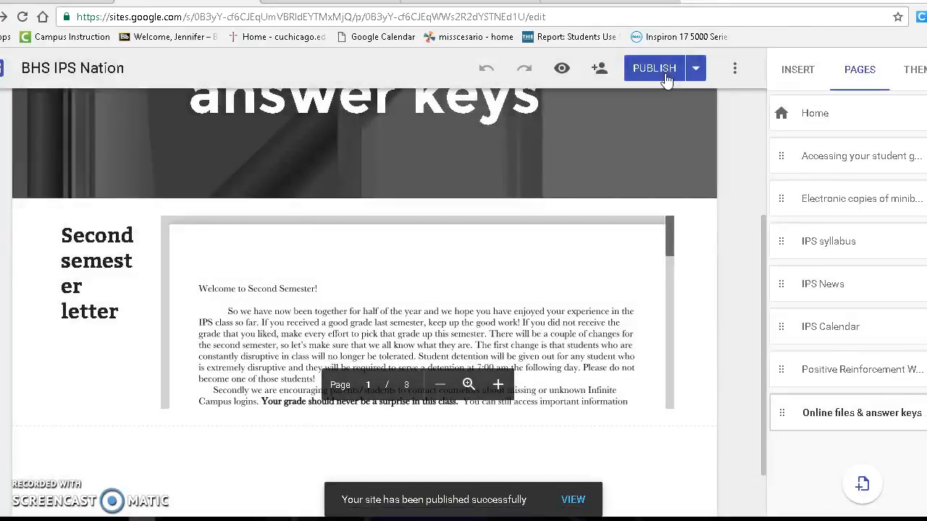
pyautogui.click(569, 499)
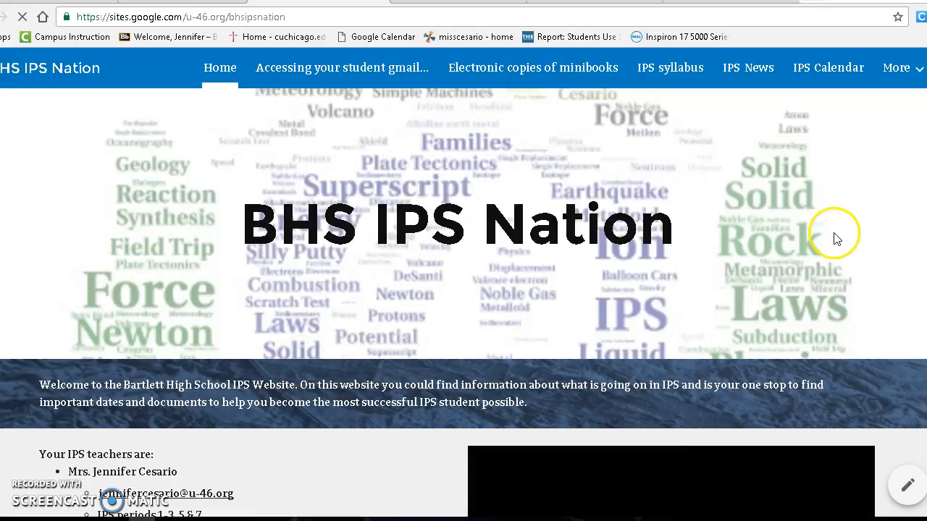
pyautogui.scroll(-6, 463, 304)
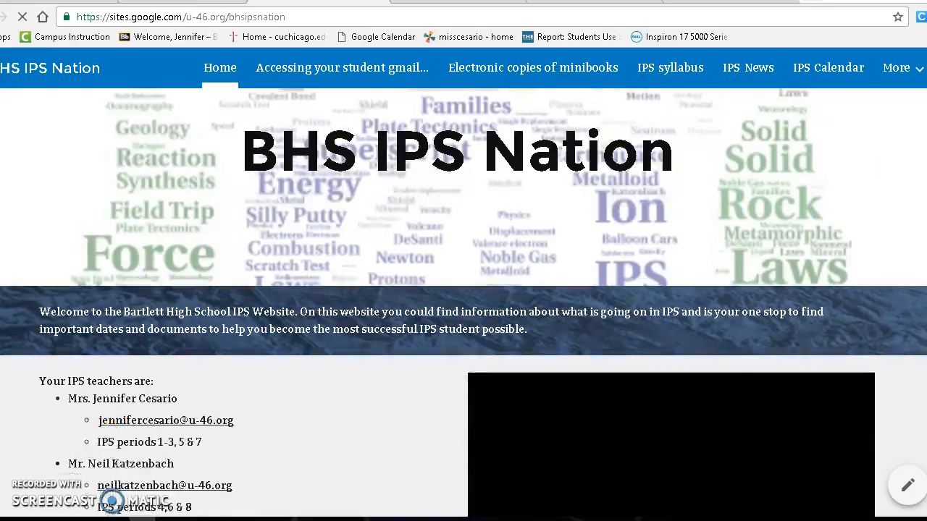
pyautogui.scroll(5, 463, 304)
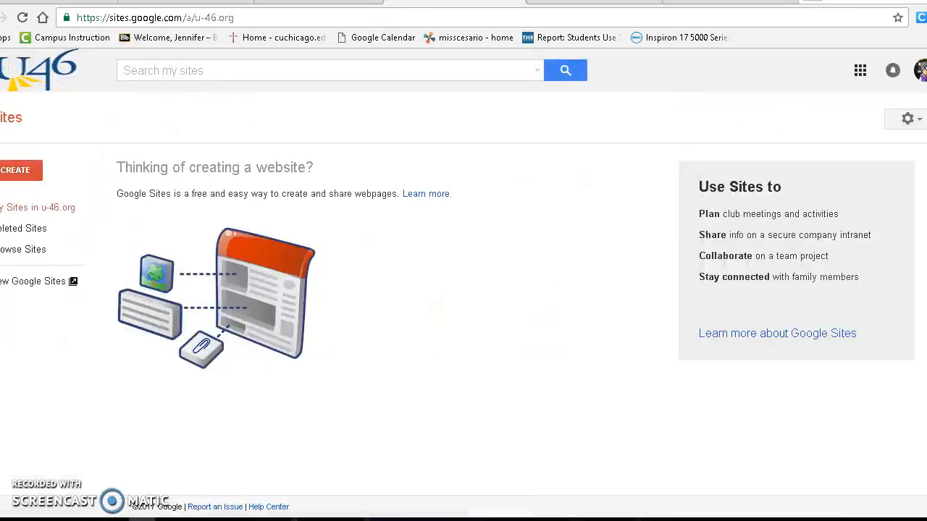
# Go to google.com and search for "how to make a google site"
pyautogui.click(342, 21)
pyautogui.write('google.com')
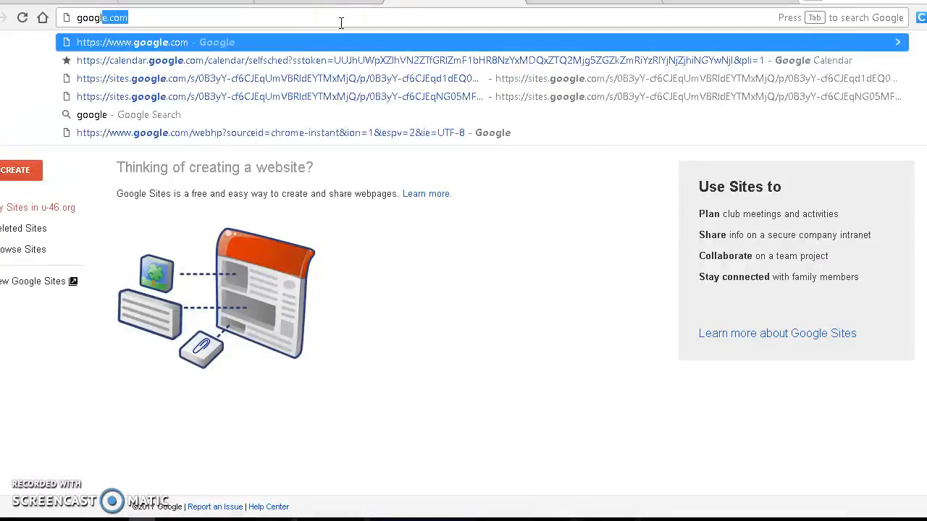
pyautogui.press('Return')
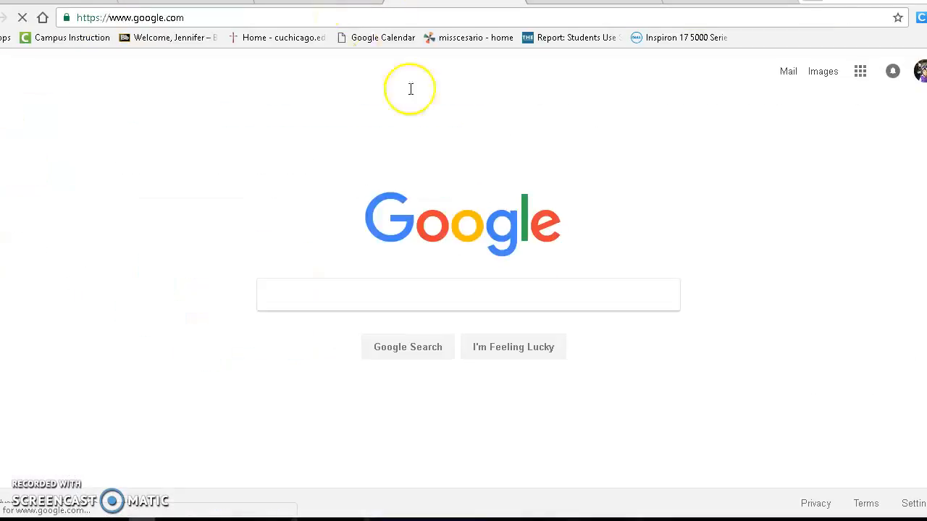
pyautogui.write('to make a ')
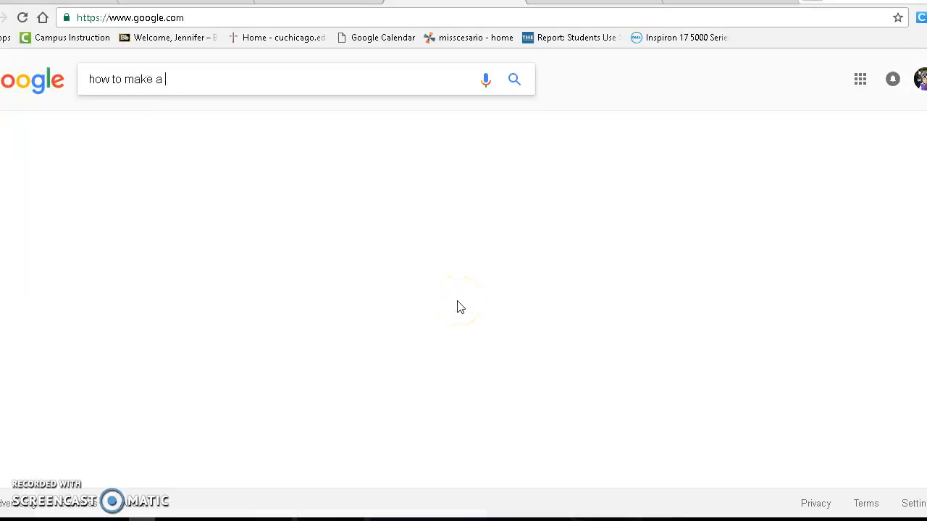
pyautogui.write('google site')
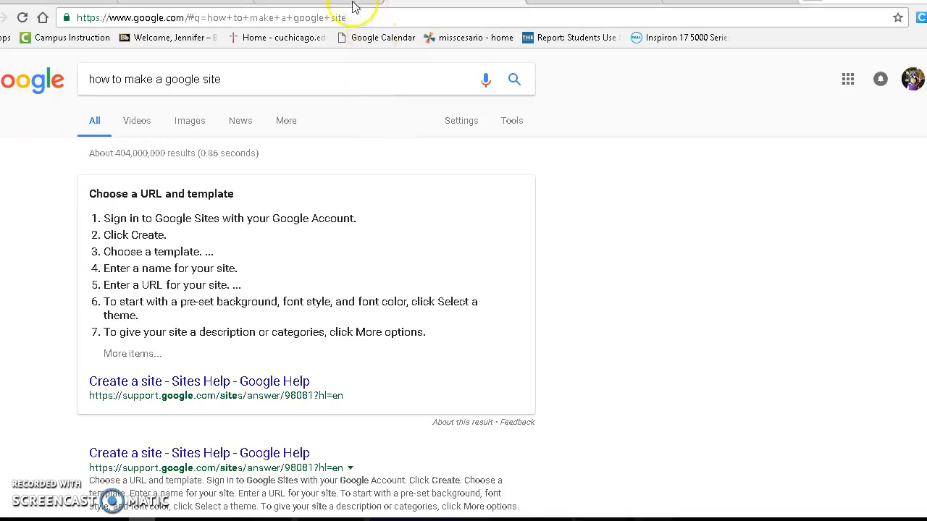
# Return to the published BHS IPS Nation site and look over the teacher list and video on its home page
pyautogui.click(323, 0)
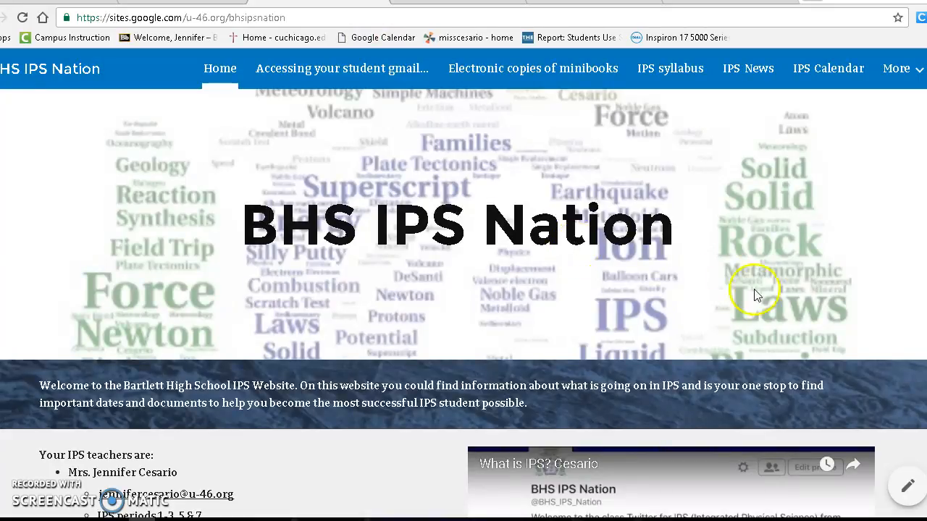
pyautogui.scroll(-3, 463, 304)
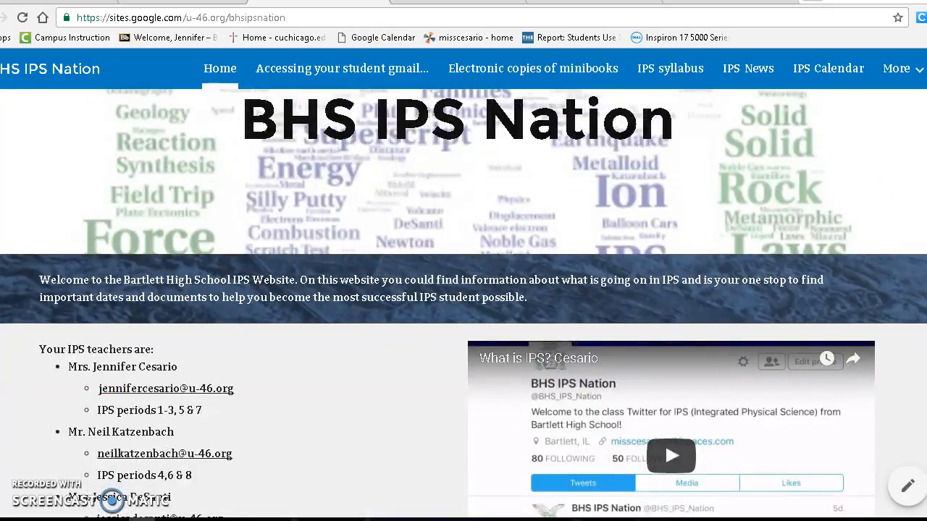